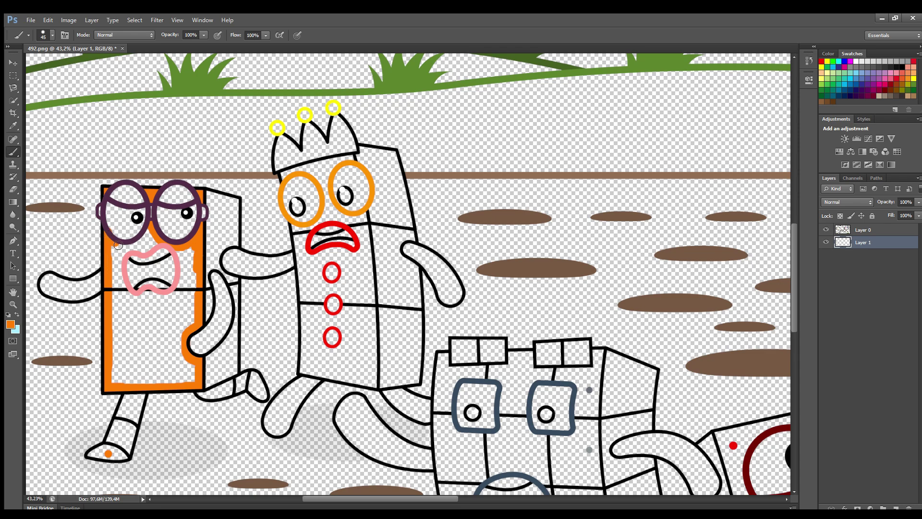
# - Paint the leftmost character's front face and shoes orange and its side face darker orange
pyautogui.press(']')
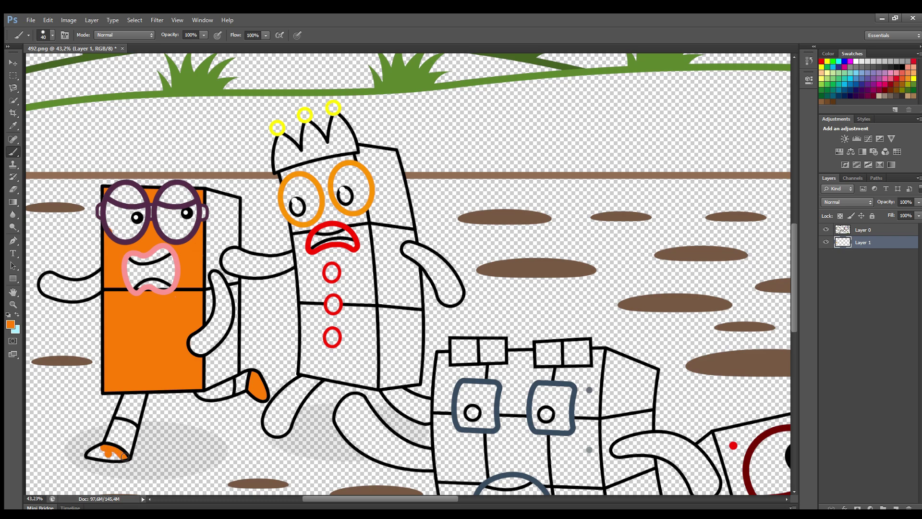
pyautogui.keyDown('alt'); pyautogui.click(209, 193); pyautogui.keyUp('alt')
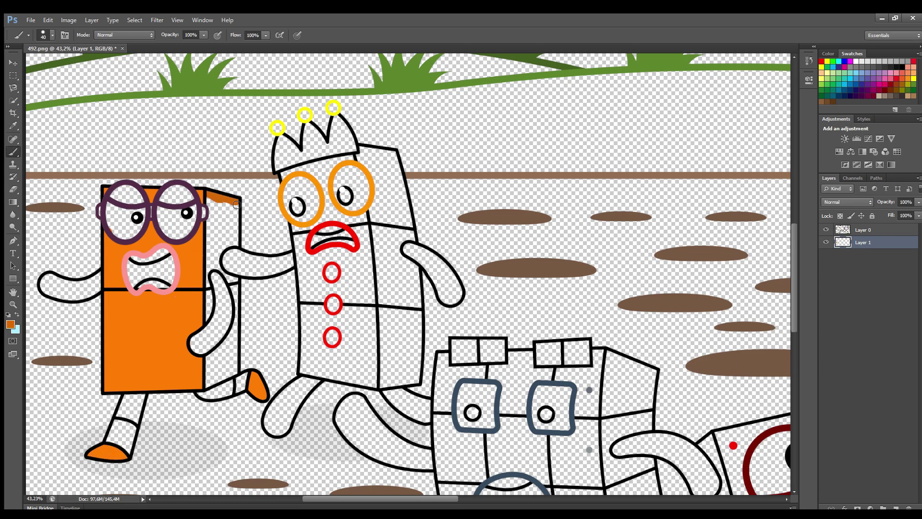
pyautogui.moveTo(236, 204)
pyautogui.mouseDown()
pyautogui.moveTo(237, 242)
pyautogui.moveTo(220, 268)
pyautogui.mouseUp()
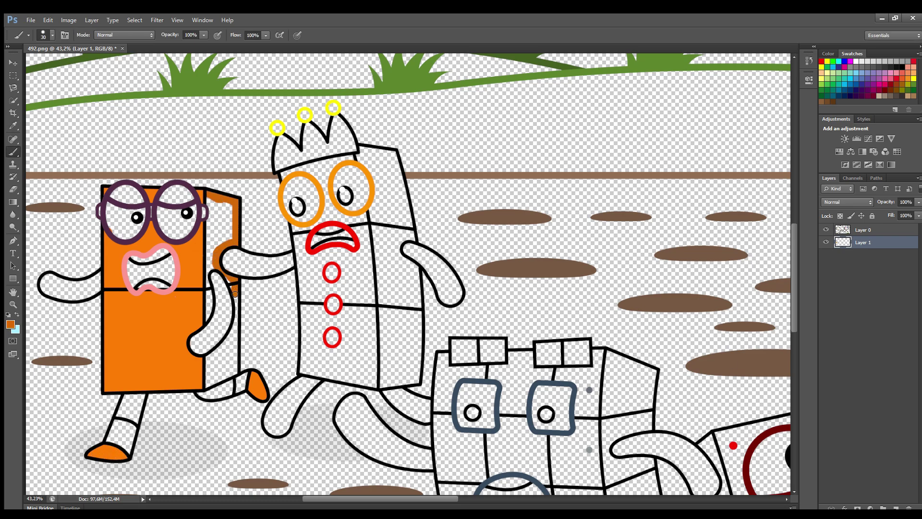
pyautogui.moveTo(236, 326)
pyautogui.mouseDown()
pyautogui.moveTo(233, 371)
pyautogui.moveTo(209, 383)
pyautogui.moveTo(208, 359)
pyautogui.moveTo(229, 337)
pyautogui.moveTo(221, 371)
pyautogui.mouseUp()
pyautogui.press('[')
pyautogui.moveTo(207, 322)
pyautogui.mouseDown()
pyautogui.moveTo(215, 267)
pyautogui.moveTo(233, 290)
pyautogui.moveTo(209, 267)
pyautogui.moveTo(211, 205)
pyautogui.moveTo(230, 228)
pyautogui.moveTo(209, 255)
pyautogui.mouseUp()
# - Sample the glasses' purple and fill the orange character's upper eyelids, arms and legs with it
pyautogui.press(']')
pyautogui.keyDown('alt'); pyautogui.click(143, 198); pyautogui.keyUp('alt')
pyautogui.moveTo(144, 198)
pyautogui.mouseDown()
pyautogui.moveTo(113, 196)
pyautogui.moveTo(133, 190)
pyautogui.moveTo(121, 194)
pyautogui.moveTo(164, 202)
pyautogui.moveTo(191, 198)
pyautogui.moveTo(165, 196)
pyautogui.moveTo(185, 191)
pyautogui.mouseUp()
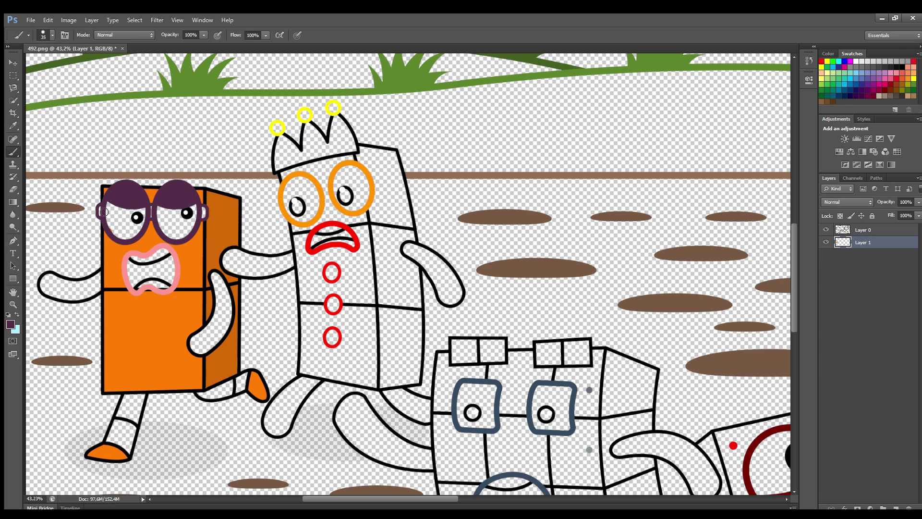
pyautogui.press(']')
pyautogui.moveTo(213, 276)
pyautogui.mouseDown()
pyautogui.moveTo(228, 321)
pyautogui.moveTo(216, 343)
pyautogui.moveTo(196, 348)
pyautogui.moveTo(220, 299)
pyautogui.mouseUp()
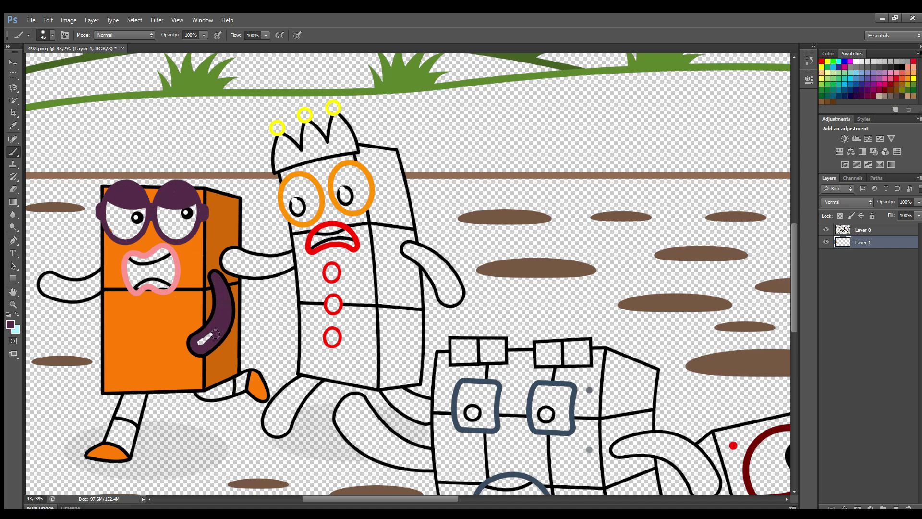
pyautogui.moveTo(102, 275)
pyautogui.mouseDown()
pyautogui.moveTo(79, 298)
pyautogui.moveTo(43, 280)
pyautogui.moveTo(98, 281)
pyautogui.moveTo(46, 288)
pyautogui.mouseUp()
pyautogui.moveTo(231, 392); pyautogui.dragTo(219, 387)
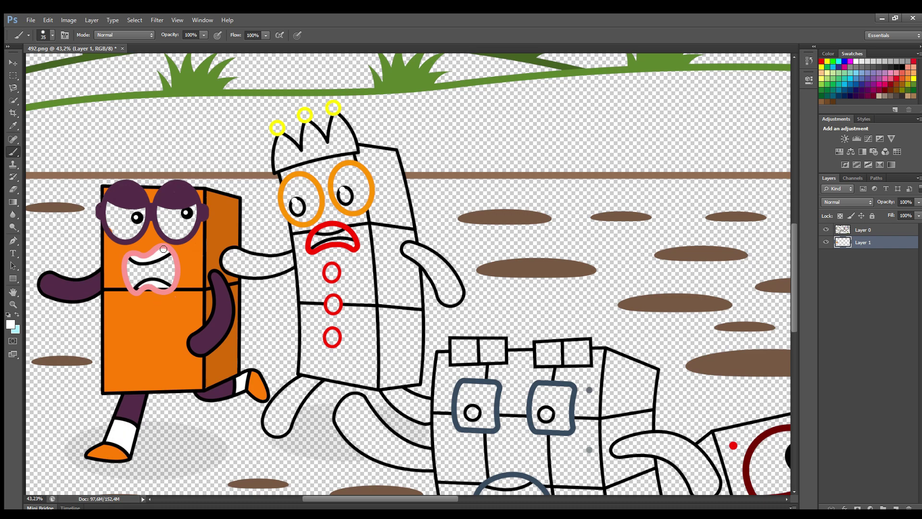
# - Fill the orange character's eyes and teeth white and the inside of its mouth black
pyautogui.press(']')
pyautogui.moveTo(160, 219); pyautogui.dragTo(178, 216)
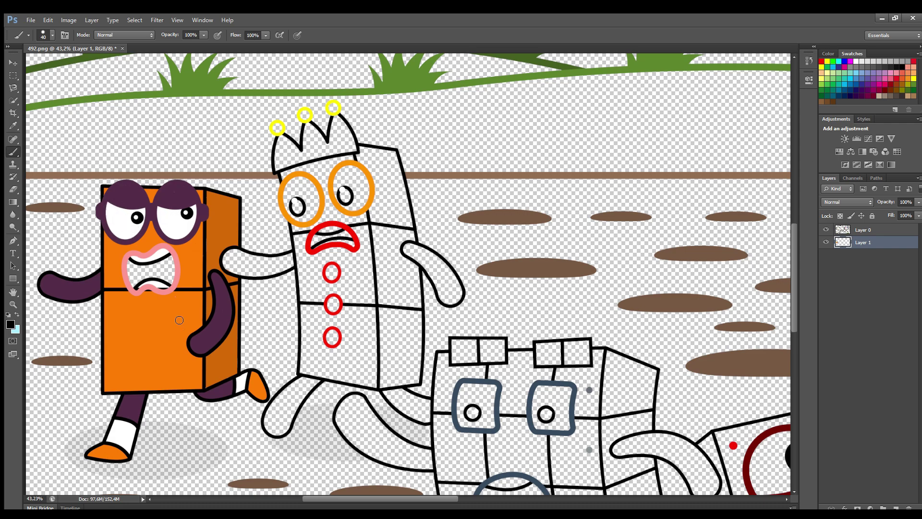
pyautogui.moveTo(130, 264)
pyautogui.mouseDown()
pyautogui.moveTo(173, 273)
pyautogui.moveTo(133, 284)
pyautogui.mouseUp()
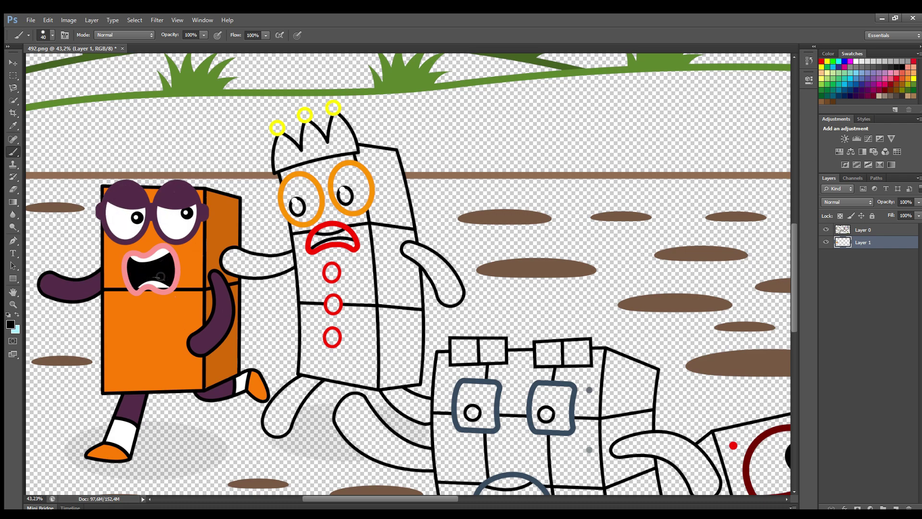
# - Fill the crown's round tips yellow and the crown itself with the red sampled from the lips
pyautogui.keyDown('alt'); pyautogui.click(279, 127); pyautogui.keyUp('alt')
pyautogui.keyDown('alt'); pyautogui.click(310, 237); pyautogui.keyUp('alt')
pyautogui.moveTo(281, 136)
pyautogui.mouseDown()
pyautogui.moveTo(307, 129)
pyautogui.moveTo(327, 145)
pyautogui.moveTo(337, 119)
pyautogui.moveTo(352, 147)
pyautogui.moveTo(284, 166)
pyautogui.mouseUp()
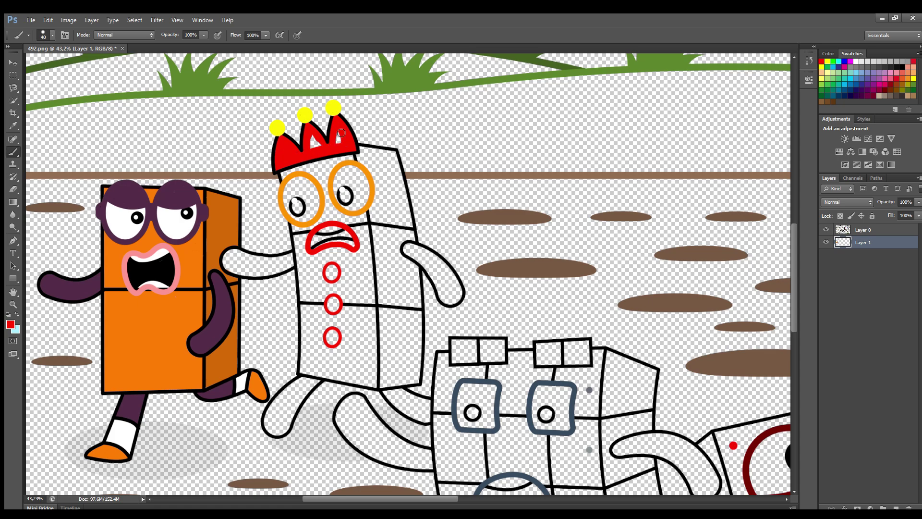
# - Paint the crowned character's front face with the yellow sampled from the crown tips
pyautogui.keyDown('alt'); pyautogui.click(277, 127); pyautogui.keyUp('alt')
pyautogui.moveTo(308, 167); pyautogui.dragTo(331, 162)
pyautogui.moveTo(341, 218)
pyautogui.mouseDown()
pyautogui.moveTo(373, 274)
pyautogui.moveTo(375, 371)
pyautogui.moveTo(360, 382)
pyautogui.moveTo(312, 372)
pyautogui.moveTo(305, 355)
pyautogui.moveTo(305, 230)
pyautogui.mouseUp()
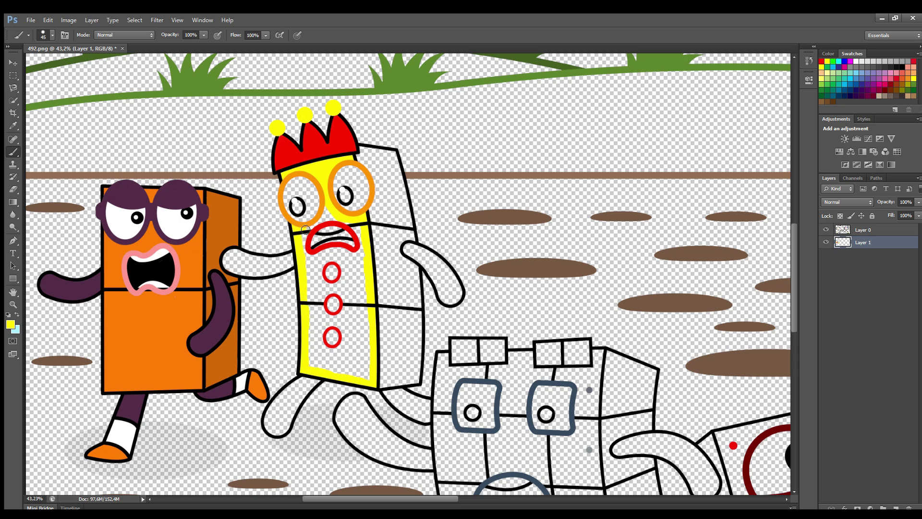
pyautogui.moveTo(360, 252)
pyautogui.mouseDown()
pyautogui.moveTo(324, 254)
pyautogui.moveTo(308, 235)
pyautogui.moveTo(361, 225)
pyautogui.moveTo(336, 256)
pyautogui.moveTo(365, 260)
pyautogui.moveTo(370, 348)
pyautogui.moveTo(345, 376)
pyautogui.moveTo(314, 331)
pyautogui.moveTo(311, 265)
pyautogui.moveTo(347, 267)
pyautogui.moveTo(336, 289)
pyautogui.moveTo(320, 275)
pyautogui.moveTo(341, 292)
pyautogui.moveTo(338, 323)
pyautogui.moveTo(323, 297)
pyautogui.moveTo(358, 266)
pyautogui.moveTo(358, 324)
pyautogui.moveTo(323, 322)
pyautogui.moveTo(323, 338)
pyautogui.moveTo(361, 353)
pyautogui.moveTo(327, 362)
pyautogui.mouseUp()
# - Shade the crowned character's side face in a darker yellow
pyautogui.press(']')
pyautogui.moveTo(361, 158)
pyautogui.mouseDown()
pyautogui.moveTo(390, 233)
pyautogui.moveTo(377, 239)
pyautogui.moveTo(383, 386)
pyautogui.moveTo(417, 381)
pyautogui.moveTo(420, 365)
pyautogui.moveTo(407, 238)
pyautogui.mouseUp()
pyautogui.press(']')
pyautogui.press(']')
pyautogui.moveTo(395, 165)
pyautogui.mouseDown()
pyautogui.moveTo(406, 212)
pyautogui.moveTo(397, 176)
pyautogui.moveTo(368, 151)
pyautogui.moveTo(391, 177)
pyautogui.moveTo(403, 235)
pyautogui.moveTo(383, 174)
pyautogui.moveTo(392, 379)
pyautogui.moveTo(416, 348)
pyautogui.moveTo(414, 249)
pyautogui.moveTo(452, 277)
pyautogui.moveTo(457, 301)
pyautogui.moveTo(410, 251)
pyautogui.moveTo(447, 289)
pyautogui.mouseUp()
# - Paint the crowned character's arms and legs dark red
pyautogui.keyDown('alt'); pyautogui.click(745, 426); pyautogui.keyUp('alt')
pyautogui.press('[')
pyautogui.press('[')
pyautogui.moveTo(295, 262)
pyautogui.mouseDown()
pyautogui.moveTo(259, 272)
pyautogui.moveTo(226, 259)
pyautogui.moveTo(283, 257)
pyautogui.moveTo(249, 261)
pyautogui.mouseUp()
pyautogui.moveTo(405, 392)
pyautogui.mouseDown()
pyautogui.moveTo(427, 418)
pyautogui.moveTo(389, 394)
pyautogui.moveTo(418, 406)
pyautogui.mouseUp()
pyautogui.moveTo(316, 382)
pyautogui.mouseDown()
pyautogui.moveTo(290, 418)
pyautogui.moveTo(270, 428)
pyautogui.mouseUp()
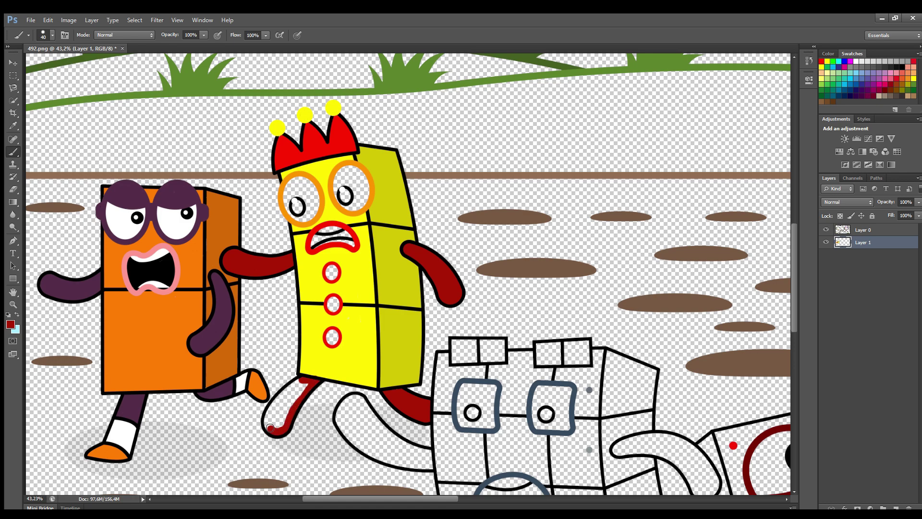
pyautogui.moveTo(283, 394)
pyautogui.mouseDown()
pyautogui.moveTo(302, 393)
pyautogui.moveTo(272, 423)
pyautogui.moveTo(293, 384)
pyautogui.mouseUp()
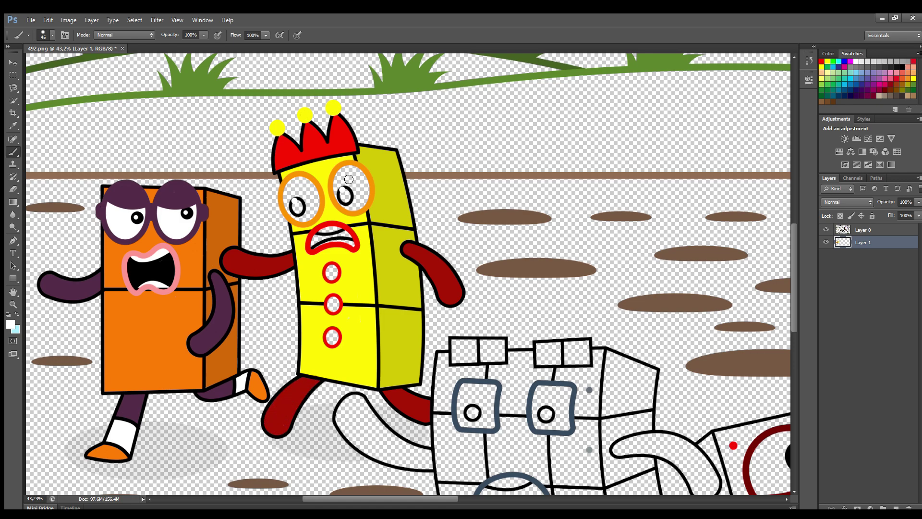
# - Fill in the crowned character's white eyes with black pupils, its red buttons, and its black mouth with white teeth
pyautogui.moveTo(348, 179)
pyautogui.mouseDown()
pyautogui.moveTo(362, 207)
pyautogui.moveTo(359, 200)
pyautogui.mouseUp()
pyautogui.moveTo(303, 181); pyautogui.dragTo(307, 213)
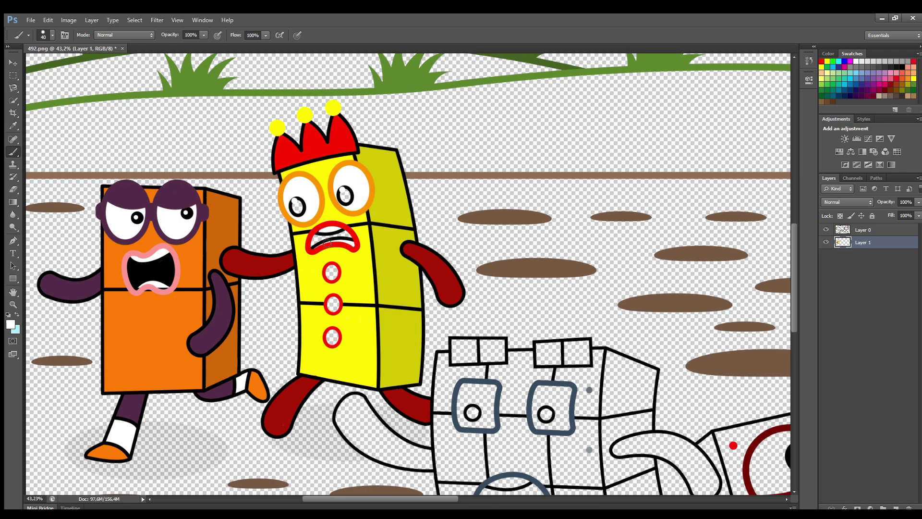
pyautogui.keyDown('alt'); pyautogui.click(335, 271); pyautogui.keyUp('alt')
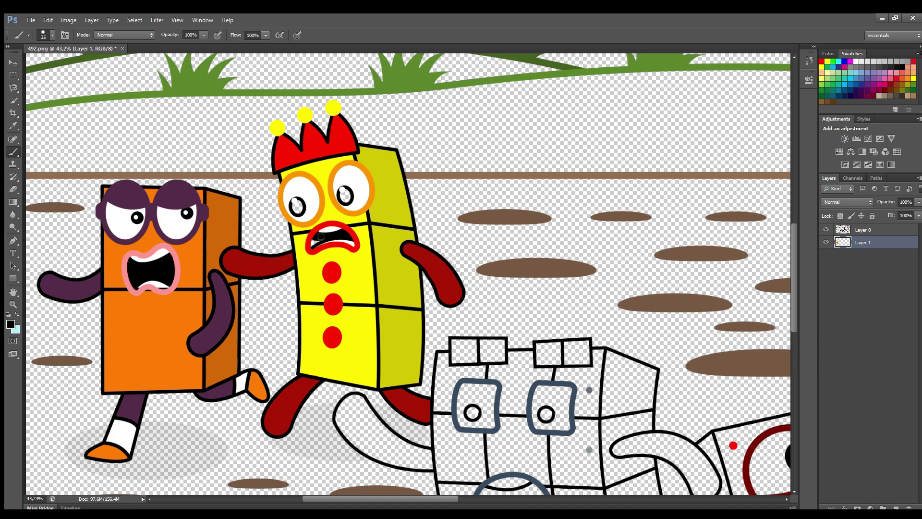
# - Paint the top row of the nine-square character slate gray, using a darker shade on its side face
pyautogui.scroll(-5, 684, 256)
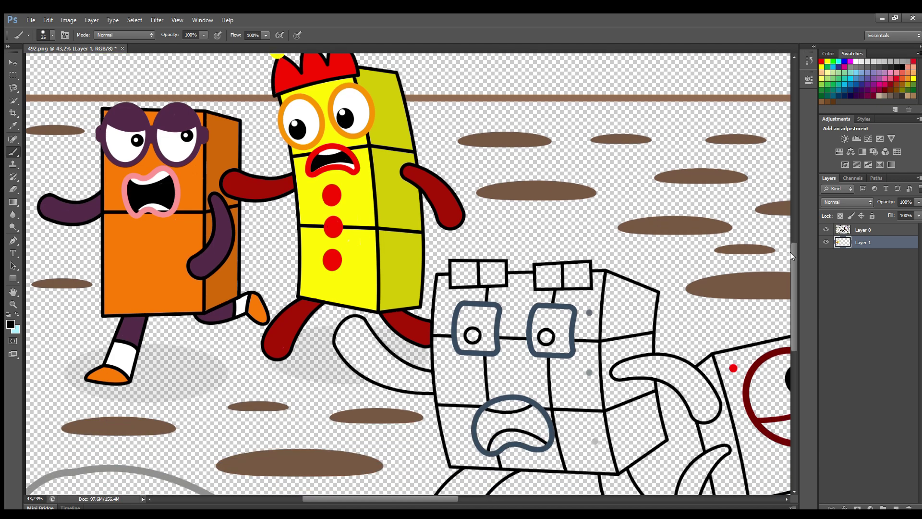
pyautogui.moveTo(446, 226)
pyautogui.mouseDown()
pyautogui.moveTo(505, 227)
pyautogui.moveTo(530, 212)
pyautogui.moveTo(537, 233)
pyautogui.moveTo(581, 229)
pyautogui.moveTo(601, 210)
pyautogui.moveTo(596, 261)
pyautogui.moveTo(580, 272)
pyautogui.moveTo(555, 238)
pyautogui.moveTo(523, 269)
pyautogui.moveTo(480, 233)
pyautogui.moveTo(439, 267)
pyautogui.moveTo(443, 218)
pyautogui.moveTo(443, 262)
pyautogui.moveTo(520, 224)
pyautogui.moveTo(571, 235)
pyautogui.moveTo(589, 264)
pyautogui.moveTo(517, 255)
pyautogui.mouseUp()
pyautogui.press(']')
pyautogui.press('i')
pyautogui.press('b')
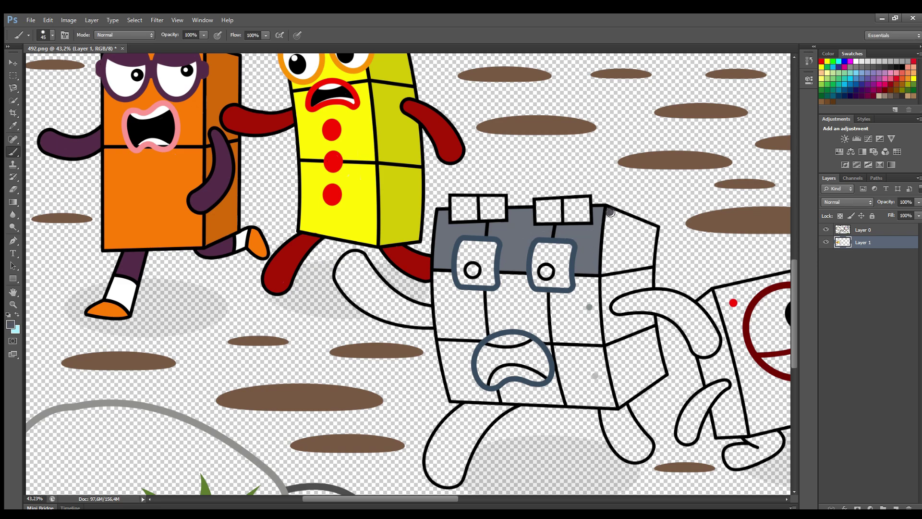
pyautogui.moveTo(610, 212)
pyautogui.mouseDown()
pyautogui.moveTo(654, 229)
pyautogui.moveTo(650, 263)
pyautogui.moveTo(604, 272)
pyautogui.moveTo(611, 224)
pyautogui.moveTo(613, 257)
pyautogui.moveTo(644, 250)
pyautogui.moveTo(623, 228)
pyautogui.moveTo(639, 240)
pyautogui.mouseUp()
# - Paint the nine-square character's middle row medium gray, using a darker gray on its side face
pyautogui.keyDown('alt'); pyautogui.click(438, 274); pyautogui.keyUp('alt')
pyautogui.moveTo(438, 274)
pyautogui.mouseDown()
pyautogui.moveTo(478, 292)
pyautogui.moveTo(504, 279)
pyautogui.moveTo(562, 296)
pyautogui.moveTo(582, 280)
pyautogui.moveTo(599, 319)
pyautogui.moveTo(596, 288)
pyautogui.moveTo(601, 339)
pyautogui.moveTo(525, 327)
pyautogui.moveTo(442, 333)
pyautogui.moveTo(440, 288)
pyautogui.moveTo(446, 322)
pyautogui.moveTo(479, 330)
pyautogui.moveTo(592, 341)
pyautogui.moveTo(585, 292)
pyautogui.moveTo(567, 332)
pyautogui.moveTo(451, 302)
pyautogui.moveTo(495, 301)
pyautogui.moveTo(526, 280)
pyautogui.moveTo(578, 300)
pyautogui.moveTo(553, 323)
pyautogui.moveTo(474, 309)
pyautogui.moveTo(523, 303)
pyautogui.moveTo(581, 317)
pyautogui.mouseUp()
pyautogui.press(']')
pyautogui.press(']')
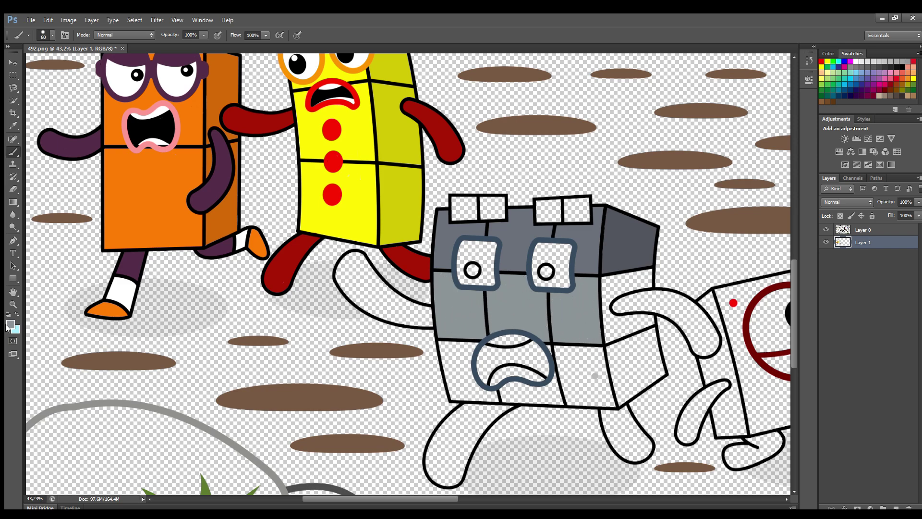
pyautogui.press('[')
pyautogui.press('[')
pyautogui.moveTo(606, 282)
pyautogui.mouseDown()
pyautogui.moveTo(649, 288)
pyautogui.moveTo(624, 319)
pyautogui.moveTo(644, 332)
pyautogui.moveTo(608, 336)
pyautogui.moveTo(605, 288)
pyautogui.moveTo(643, 290)
pyautogui.mouseUp()
# - Paint the nine-square character's bottom row light gray, using a darker gray on its side face
pyautogui.press('i')
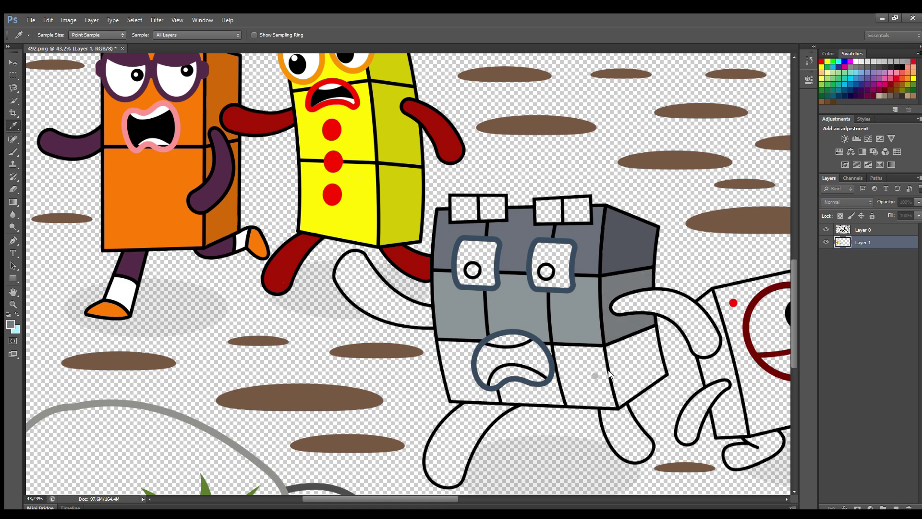
pyautogui.click(608, 374)
pyautogui.press('b')
pyautogui.moveTo(553, 348)
pyautogui.mouseDown()
pyautogui.moveTo(601, 353)
pyautogui.moveTo(613, 405)
pyautogui.moveTo(466, 398)
pyautogui.moveTo(443, 346)
pyautogui.moveTo(475, 346)
pyautogui.moveTo(473, 377)
pyautogui.moveTo(505, 390)
pyautogui.moveTo(548, 391)
pyautogui.moveTo(561, 353)
pyautogui.moveTo(582, 358)
pyautogui.moveTo(602, 401)
pyautogui.moveTo(520, 395)
pyautogui.moveTo(591, 396)
pyautogui.moveTo(583, 370)
pyautogui.mouseUp()
pyautogui.press(']')
pyautogui.moveTo(456, 348)
pyautogui.mouseDown()
pyautogui.moveTo(472, 389)
pyautogui.moveTo(454, 351)
pyautogui.mouseUp()
pyautogui.moveTo(648, 329)
pyautogui.mouseDown()
pyautogui.moveTo(663, 376)
pyautogui.moveTo(622, 403)
pyautogui.moveTo(612, 350)
pyautogui.moveTo(646, 337)
pyautogui.moveTo(647, 378)
pyautogui.moveTo(622, 354)
pyautogui.moveTo(644, 364)
pyautogui.mouseUp()
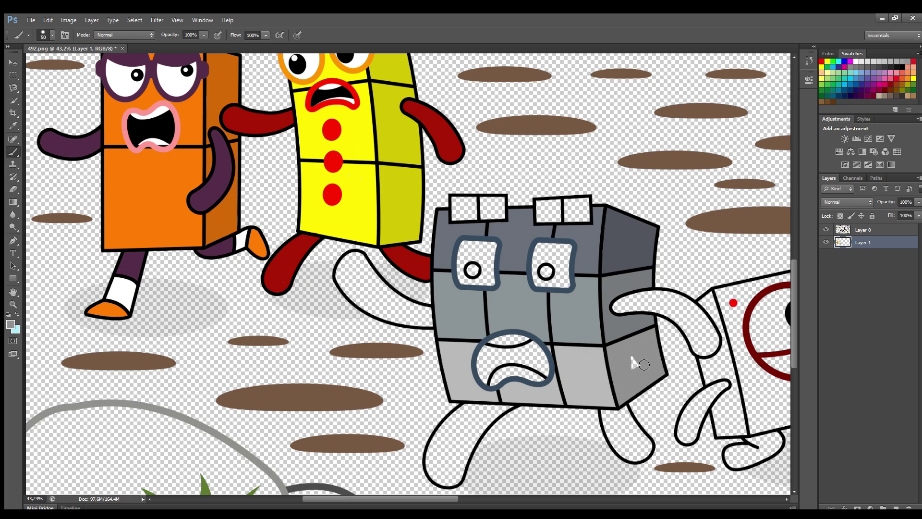
# - Fill the gray character's blocky eyebrows with the dark blue sampled from its eye outline
pyautogui.press('[')
pyautogui.press('[')
pyautogui.keyDown('alt'); pyautogui.click(534, 260); pyautogui.keyUp('alt')
pyautogui.moveTo(538, 205)
pyautogui.mouseDown()
pyautogui.moveTo(587, 210)
pyautogui.moveTo(576, 220)
pyautogui.moveTo(539, 220)
pyautogui.moveTo(560, 221)
pyautogui.mouseUp()
pyautogui.moveTo(504, 216)
pyautogui.mouseDown()
pyautogui.moveTo(454, 219)
pyautogui.moveTo(456, 199)
pyautogui.moveTo(484, 210)
pyautogui.mouseUp()
# - Paint the gray character's arms and legs dark blue
pyautogui.press(']')
pyautogui.moveTo(622, 310)
pyautogui.mouseDown()
pyautogui.moveTo(645, 298)
pyautogui.moveTo(682, 302)
pyautogui.moveTo(716, 335)
pyautogui.moveTo(704, 352)
pyautogui.moveTo(683, 324)
pyautogui.moveTo(621, 310)
pyautogui.moveTo(685, 313)
pyautogui.moveTo(695, 329)
pyautogui.mouseUp()
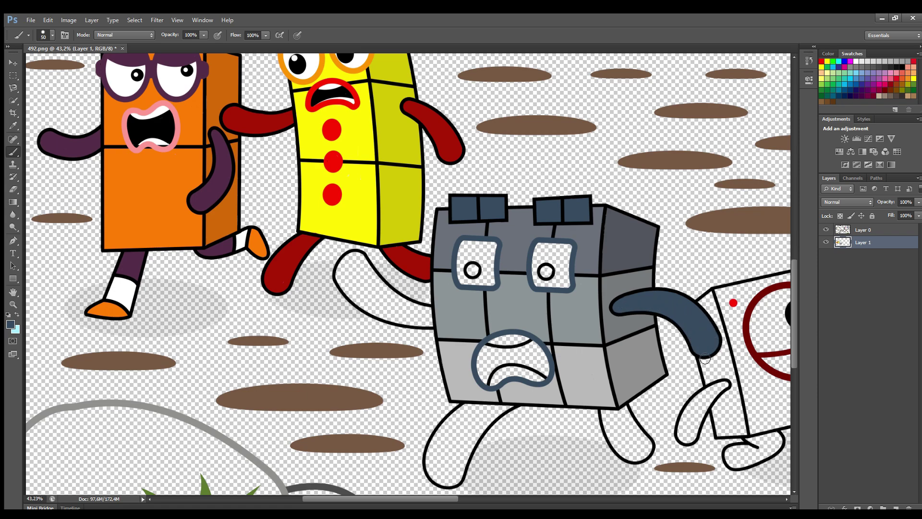
pyautogui.moveTo(627, 409)
pyautogui.mouseDown()
pyautogui.moveTo(649, 450)
pyautogui.moveTo(622, 453)
pyautogui.moveTo(608, 429)
pyautogui.moveTo(606, 413)
pyautogui.moveTo(622, 431)
pyautogui.mouseUp()
pyautogui.moveTo(510, 411)
pyautogui.mouseDown()
pyautogui.moveTo(463, 405)
pyautogui.moveTo(445, 428)
pyautogui.moveTo(435, 480)
pyautogui.moveTo(495, 420)
pyautogui.moveTo(464, 414)
pyautogui.moveTo(441, 473)
pyautogui.moveTo(458, 446)
pyautogui.mouseUp()
pyautogui.press(']')
pyautogui.moveTo(429, 311)
pyautogui.mouseDown()
pyautogui.moveTo(383, 318)
pyautogui.moveTo(340, 269)
pyautogui.moveTo(399, 299)
pyautogui.moveTo(419, 320)
pyautogui.moveTo(348, 263)
pyautogui.moveTo(417, 310)
pyautogui.moveTo(387, 307)
pyautogui.mouseUp()
# - Fill the gray character's eyes and teeth white and its mouth and pupils black
pyautogui.moveTo(545, 272); pyautogui.dragTo(562, 277)
pyautogui.moveTo(460, 248); pyautogui.dragTo(494, 249)
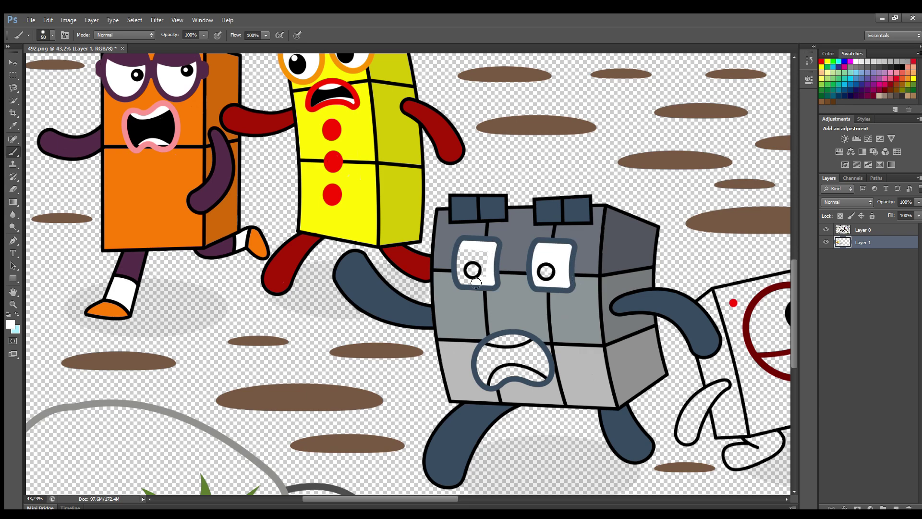
pyautogui.moveTo(476, 283); pyautogui.dragTo(488, 259)
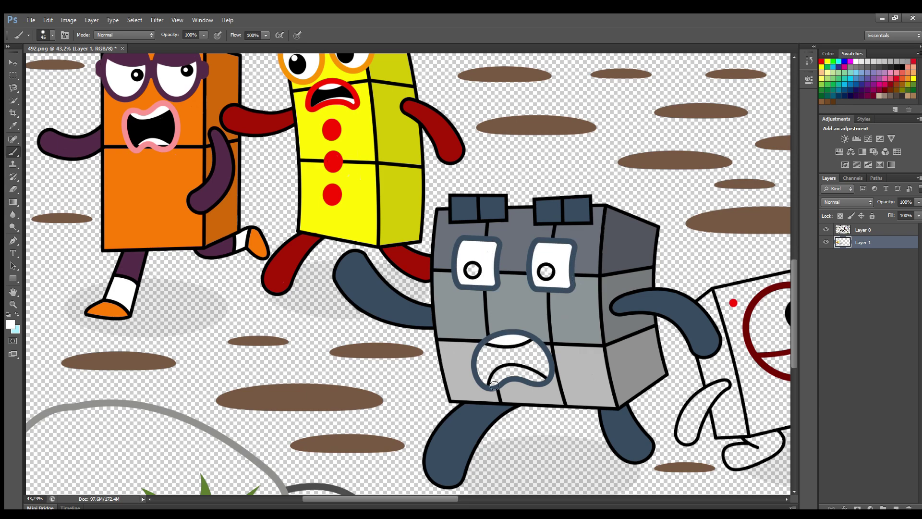
pyautogui.moveTo(494, 386)
pyautogui.mouseDown()
pyautogui.moveTo(529, 376)
pyautogui.moveTo(504, 351)
pyautogui.moveTo(543, 357)
pyautogui.moveTo(486, 383)
pyautogui.moveTo(490, 353)
pyautogui.moveTo(545, 365)
pyautogui.mouseUp()
pyautogui.keyDown('alt'); pyautogui.click(507, 342); pyautogui.keyUp('alt')
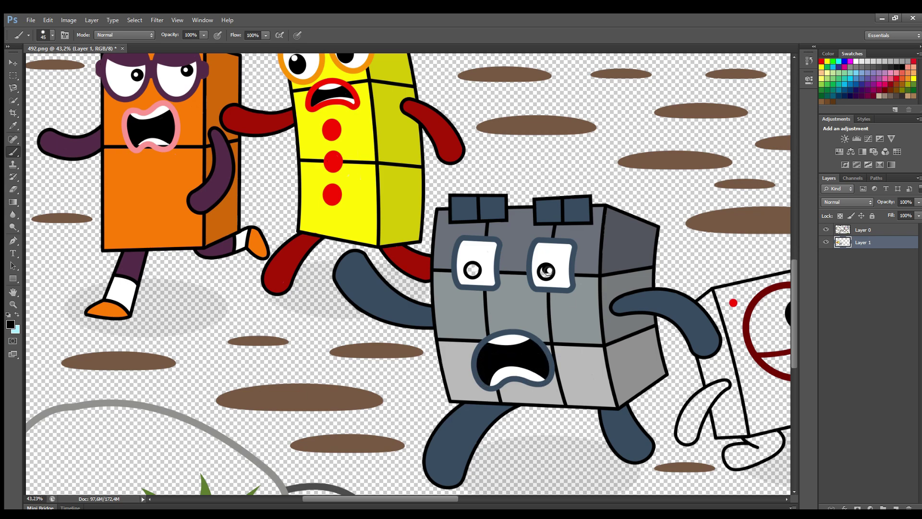
# - Sample the red dot on the one-eyed character and paint its front face red
pyautogui.hscroll(5, 426, 492)
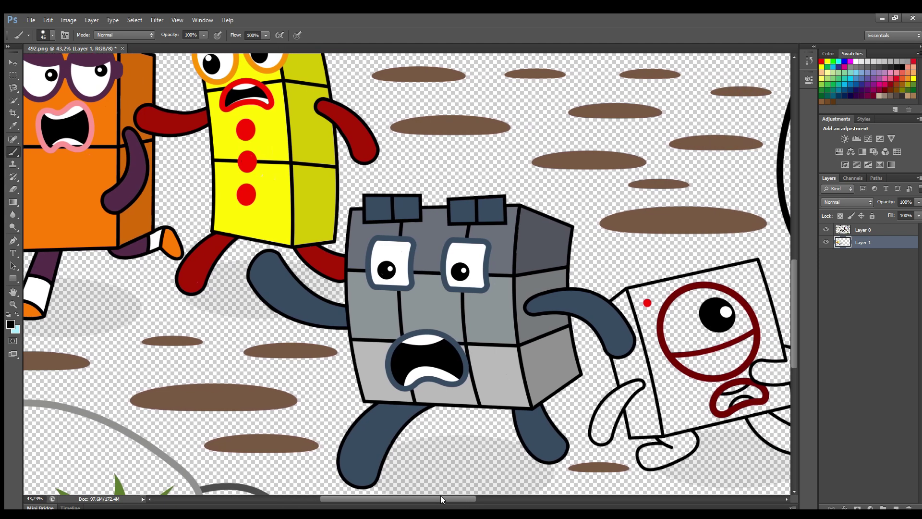
pyautogui.keyDown('alt'); pyautogui.click(619, 302); pyautogui.keyUp('alt')
pyautogui.moveTo(601, 291)
pyautogui.mouseDown()
pyautogui.moveTo(733, 278)
pyautogui.moveTo(746, 360)
pyautogui.moveTo(691, 287)
pyautogui.moveTo(741, 352)
pyautogui.mouseUp()
pyautogui.moveTo(659, 285)
pyautogui.mouseDown()
pyautogui.moveTo(614, 331)
pyautogui.moveTo(642, 427)
pyautogui.moveTo(719, 410)
pyautogui.mouseUp()
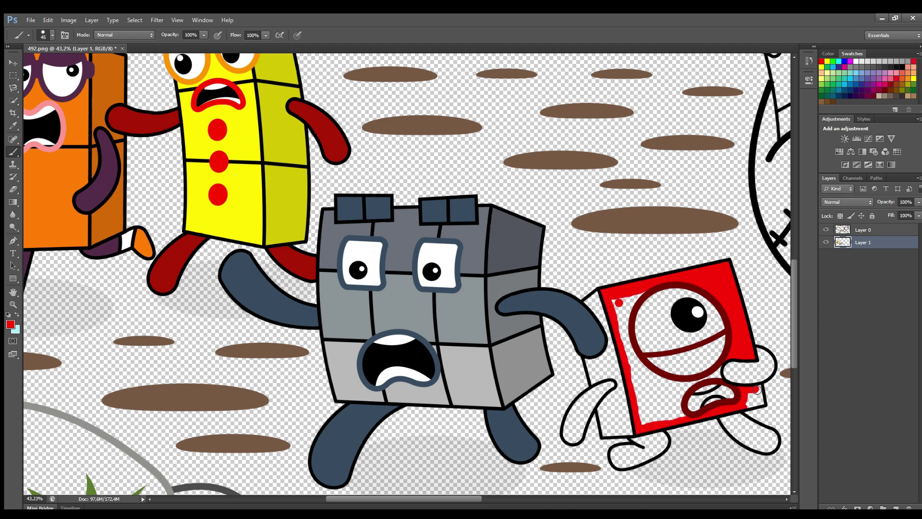
pyautogui.press(']')
pyautogui.moveTo(711, 376)
pyautogui.mouseDown()
pyautogui.moveTo(677, 414)
pyautogui.moveTo(641, 413)
pyautogui.moveTo(638, 394)
pyautogui.moveTo(651, 385)
pyautogui.moveTo(617, 302)
pyautogui.moveTo(644, 380)
pyautogui.mouseUp()
# - Shade the one-eyed character's side face in a darker red
pyautogui.press('i')
pyautogui.press('b')
pyautogui.moveTo(597, 294)
pyautogui.mouseDown()
pyautogui.moveTo(631, 435)
pyautogui.moveTo(603, 432)
pyautogui.moveTo(625, 421)
pyautogui.moveTo(591, 366)
pyautogui.moveTo(600, 368)
pyautogui.mouseUp()
# - Paint the one-eyed character's eyelid, arms and legs dark red, and fill in its white eye and black mouth with white teeth
pyautogui.keyDown('alt'); pyautogui.click(724, 337); pyautogui.keyUp('alt')
pyautogui.moveTo(725, 337)
pyautogui.mouseDown()
pyautogui.moveTo(658, 365)
pyautogui.moveTo(711, 346)
pyautogui.moveTo(762, 360)
pyautogui.moveTo(749, 380)
pyautogui.moveTo(753, 366)
pyautogui.mouseUp()
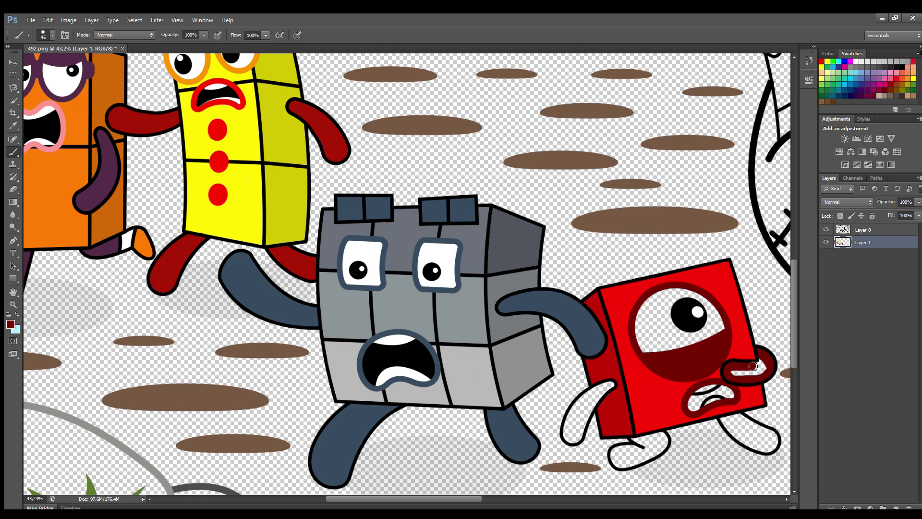
pyautogui.moveTo(613, 386)
pyautogui.mouseDown()
pyautogui.moveTo(589, 398)
pyautogui.moveTo(573, 436)
pyautogui.mouseUp()
pyautogui.moveTo(642, 440)
pyautogui.mouseDown()
pyautogui.moveTo(665, 452)
pyautogui.moveTo(614, 464)
pyautogui.moveTo(624, 453)
pyautogui.mouseUp()
pyautogui.moveTo(745, 420)
pyautogui.mouseDown()
pyautogui.moveTo(771, 444)
pyautogui.moveTo(728, 425)
pyautogui.moveTo(746, 430)
pyautogui.mouseUp()
pyautogui.moveTo(678, 295)
pyautogui.mouseDown()
pyautogui.moveTo(714, 338)
pyautogui.moveTo(641, 346)
pyautogui.moveTo(670, 296)
pyautogui.moveTo(656, 309)
pyautogui.moveTo(680, 341)
pyautogui.moveTo(664, 324)
pyautogui.mouseUp()
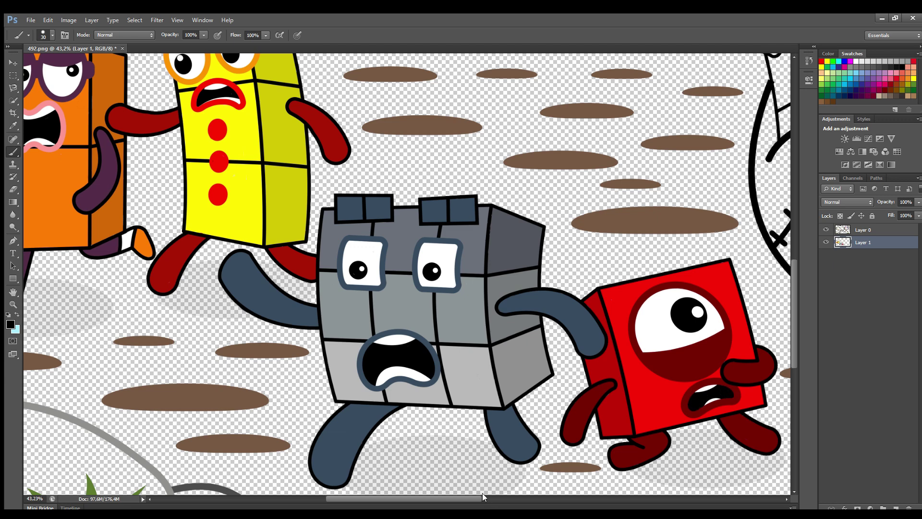
# - Sample the green dot on the character above the large ball and paint its front face green
pyautogui.hscroll(3, 483, 497)
pyautogui.scroll(4, 792, 282)
pyautogui.press('i')
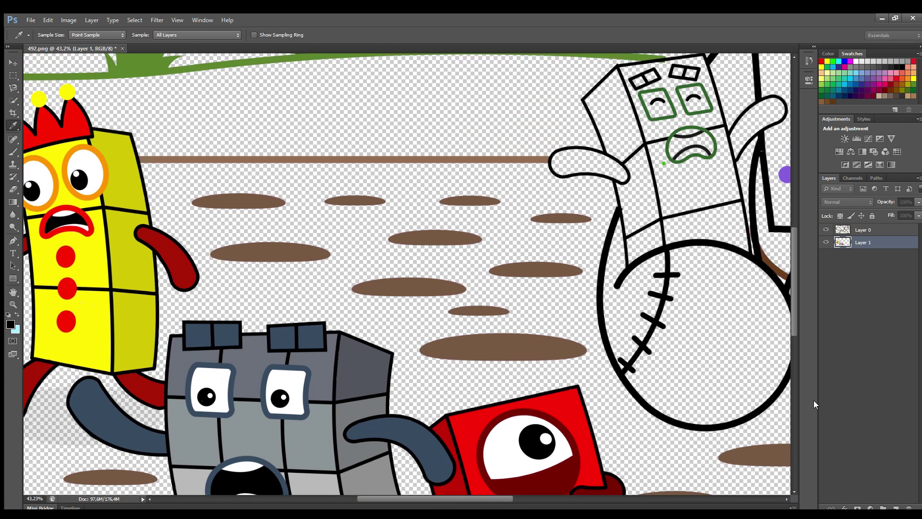
pyautogui.press('b')
pyautogui.keyDown('alt'); pyautogui.click(664, 163); pyautogui.keyUp('alt')
pyautogui.moveTo(620, 69); pyautogui.dragTo(690, 60)
pyautogui.moveTo(716, 101)
pyautogui.mouseDown()
pyautogui.moveTo(745, 238)
pyautogui.moveTo(669, 242)
pyautogui.moveTo(657, 153)
pyautogui.moveTo(627, 74)
pyautogui.mouseUp()
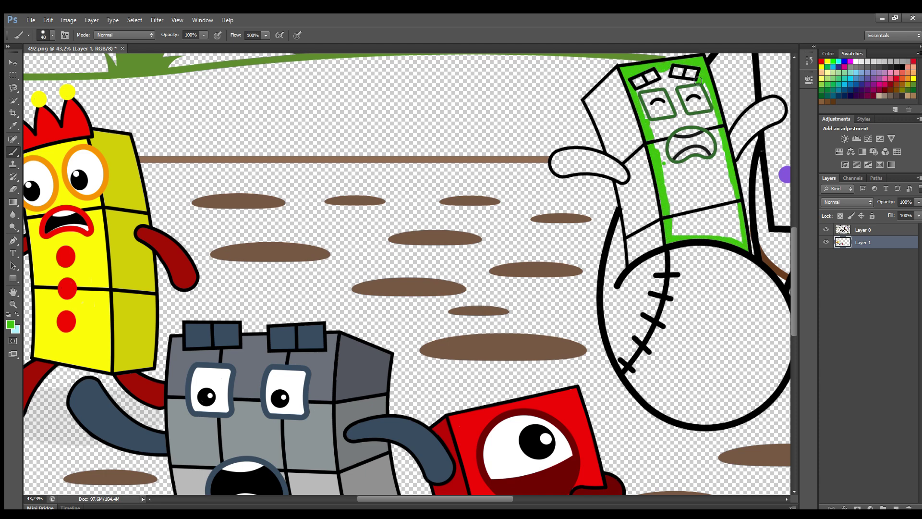
pyautogui.moveTo(699, 80)
pyautogui.mouseDown()
pyautogui.moveTo(669, 69)
pyautogui.moveTo(650, 88)
pyautogui.moveTo(646, 120)
pyautogui.moveTo(679, 112)
pyautogui.moveTo(667, 86)
pyautogui.moveTo(704, 82)
pyautogui.moveTo(716, 115)
pyautogui.moveTo(684, 112)
pyautogui.moveTo(684, 124)
pyautogui.moveTo(710, 127)
pyautogui.moveTo(719, 141)
pyautogui.moveTo(708, 163)
pyautogui.moveTo(664, 142)
pyautogui.mouseUp()
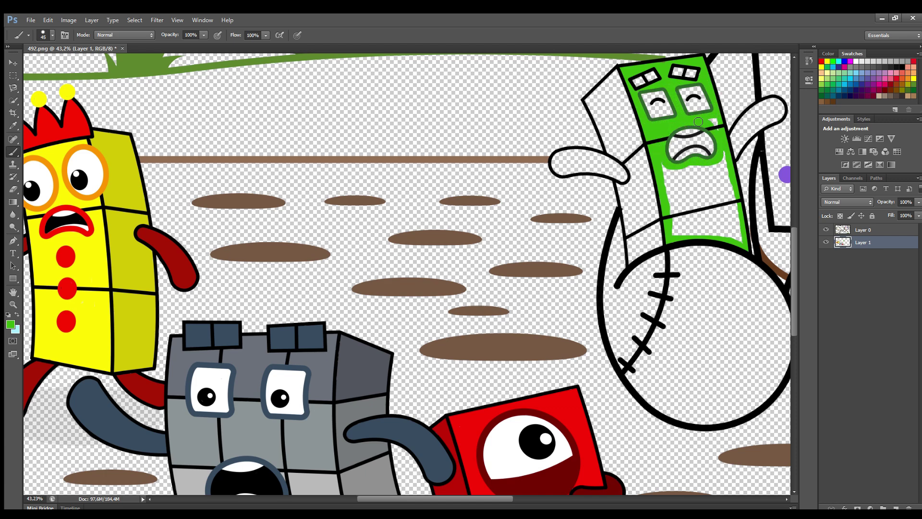
pyautogui.moveTo(727, 170)
pyautogui.mouseDown()
pyautogui.moveTo(739, 230)
pyautogui.moveTo(715, 237)
pyautogui.moveTo(680, 230)
pyautogui.moveTo(734, 220)
pyautogui.moveTo(675, 221)
pyautogui.moveTo(731, 211)
pyautogui.moveTo(692, 209)
pyautogui.moveTo(718, 201)
pyautogui.moveTo(677, 200)
pyautogui.moveTo(692, 180)
pyautogui.mouseUp()
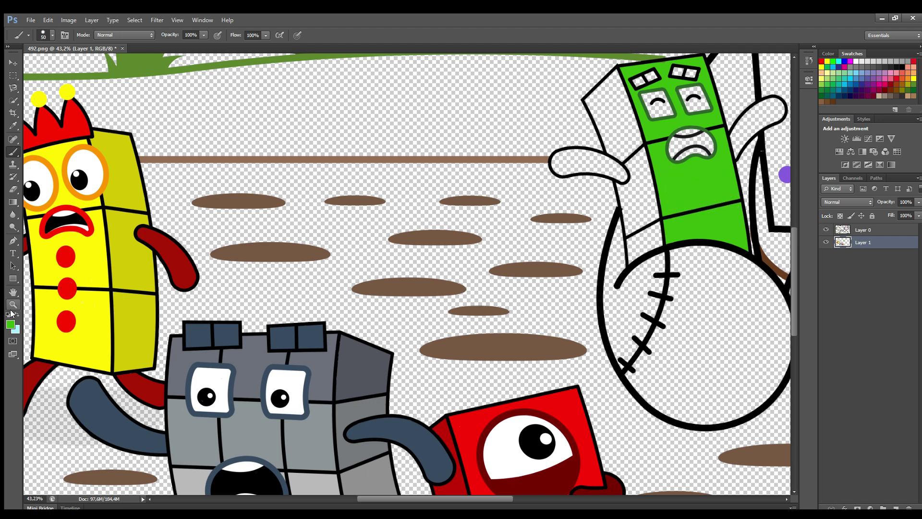
# - Shade the green character's side face in a darker green
pyautogui.press('i')
pyautogui.press('b')
pyautogui.moveTo(616, 71)
pyautogui.mouseDown()
pyautogui.moveTo(669, 238)
pyautogui.moveTo(658, 234)
pyautogui.moveTo(635, 259)
pyautogui.moveTo(623, 189)
pyautogui.moveTo(636, 165)
pyautogui.moveTo(615, 151)
pyautogui.moveTo(596, 98)
pyautogui.moveTo(626, 110)
pyautogui.moveTo(652, 243)
pyautogui.moveTo(630, 189)
pyautogui.mouseUp()
pyautogui.moveTo(609, 121); pyautogui.dragTo(601, 101)
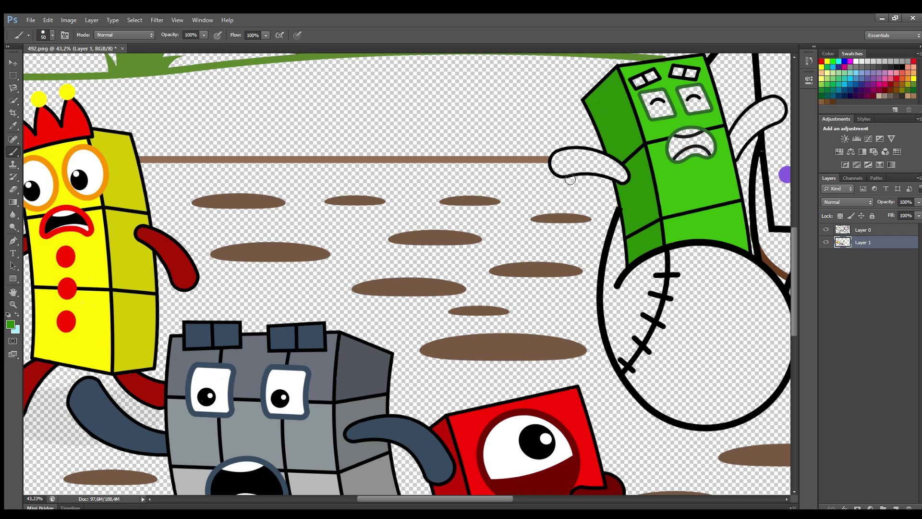
# - Paint the green character's arms and eyebrows dark green, and fill in its white eyes and black mouth with white teeth
pyautogui.keyDown('alt'); pyautogui.click(688, 165); pyautogui.keyUp('alt')
pyautogui.press('[')
pyautogui.moveTo(775, 100)
pyautogui.mouseDown()
pyautogui.moveTo(770, 123)
pyautogui.moveTo(738, 150)
pyautogui.mouseUp()
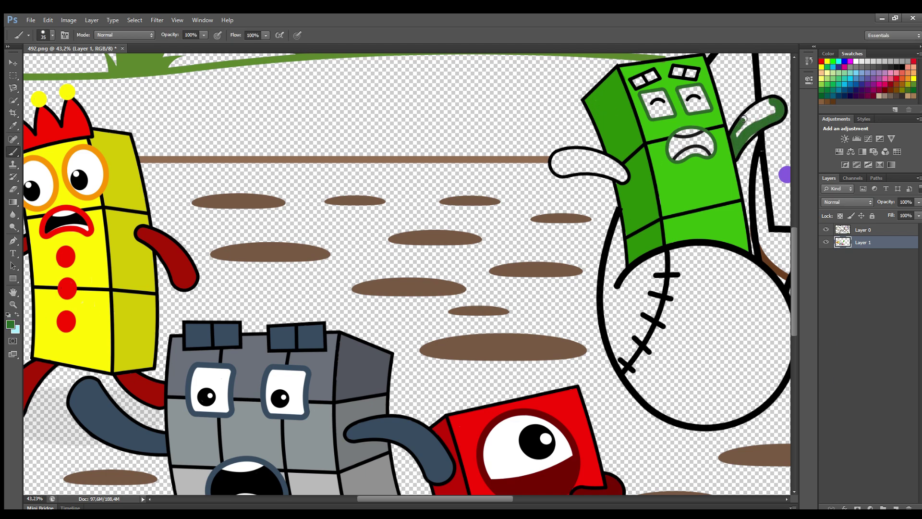
pyautogui.moveTo(774, 102); pyautogui.dragTo(736, 136)
pyautogui.press(']')
pyautogui.moveTo(661, 178)
pyautogui.mouseDown()
pyautogui.moveTo(573, 172)
pyautogui.moveTo(557, 157)
pyautogui.moveTo(591, 155)
pyautogui.moveTo(619, 168)
pyautogui.moveTo(555, 167)
pyautogui.mouseUp()
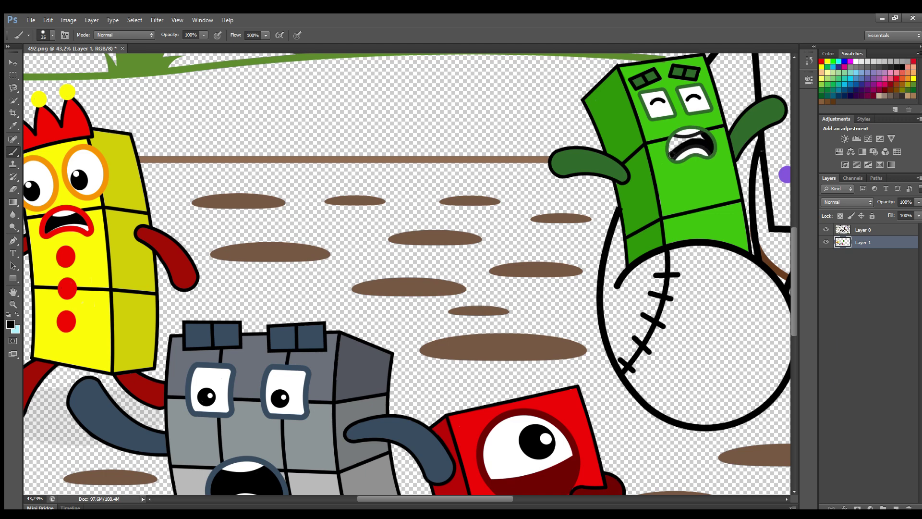
# - Sample the purple dot and fill the narrow strip beside the green character's body with purple
pyautogui.keyDown('alt'); pyautogui.click(785, 175); pyautogui.keyUp('alt')
pyautogui.moveTo(758, 139); pyautogui.dragTo(739, 164)
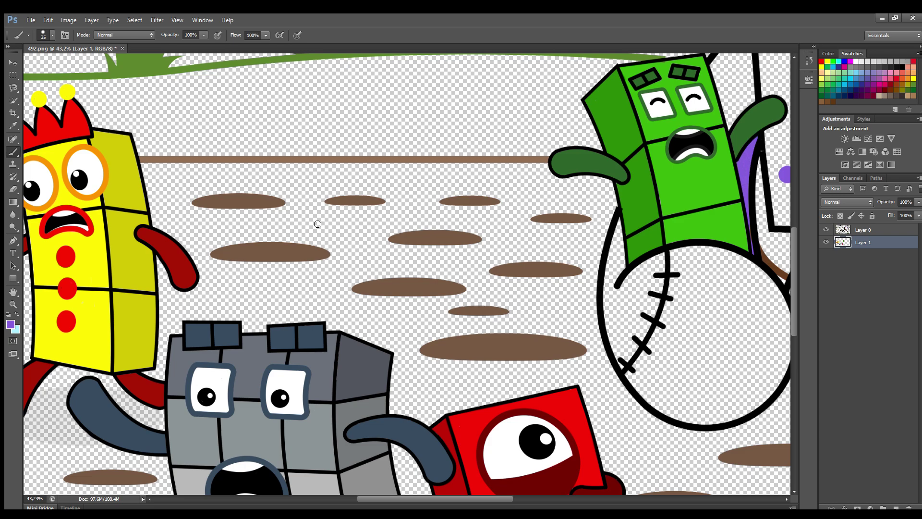
# - Paint the large boulder at the lower right light grey, the adjoining rock mid grey and the rock between them dark grey
pyautogui.scroll(-4, 332, 228)
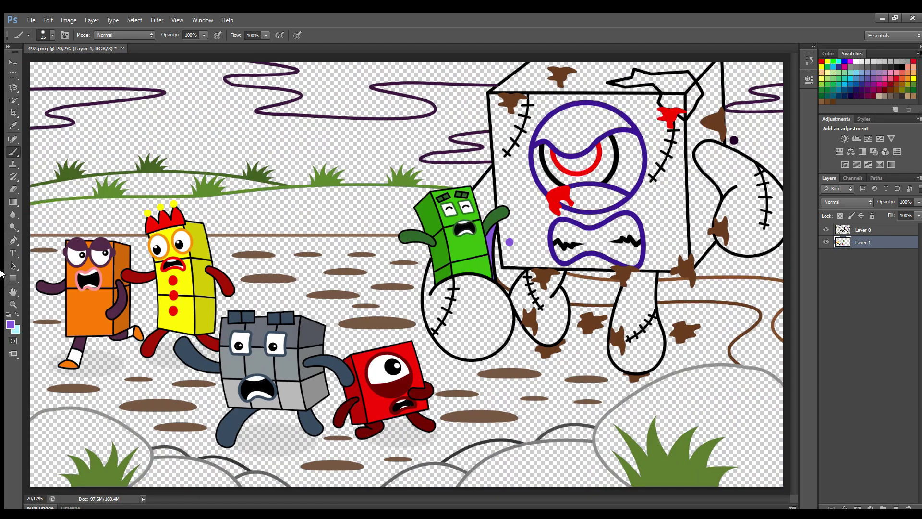
pyautogui.keyDown('alt'); pyautogui.click(663, 373); pyautogui.keyUp('alt')
pyautogui.press(']')
pyautogui.moveTo(774, 398)
pyautogui.mouseDown()
pyautogui.moveTo(758, 374)
pyautogui.moveTo(649, 399)
pyautogui.moveTo(600, 469)
pyautogui.moveTo(625, 484)
pyautogui.mouseUp()
pyautogui.moveTo(708, 490)
pyautogui.mouseDown()
pyautogui.moveTo(771, 392)
pyautogui.moveTo(622, 432)
pyautogui.moveTo(701, 399)
pyautogui.moveTo(763, 477)
pyautogui.moveTo(768, 418)
pyautogui.moveTo(666, 449)
pyautogui.moveTo(756, 439)
pyautogui.moveTo(692, 444)
pyautogui.mouseUp()
pyautogui.moveTo(571, 444)
pyautogui.mouseDown()
pyautogui.moveTo(625, 490)
pyautogui.moveTo(499, 492)
pyautogui.moveTo(481, 466)
pyautogui.moveTo(572, 447)
pyautogui.moveTo(499, 475)
pyautogui.moveTo(552, 458)
pyautogui.mouseUp()
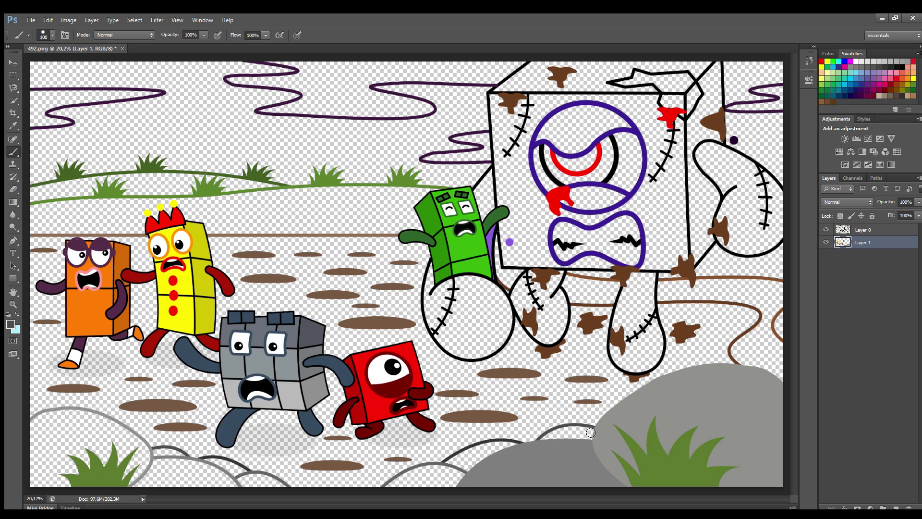
pyautogui.moveTo(591, 432); pyautogui.dragTo(548, 440)
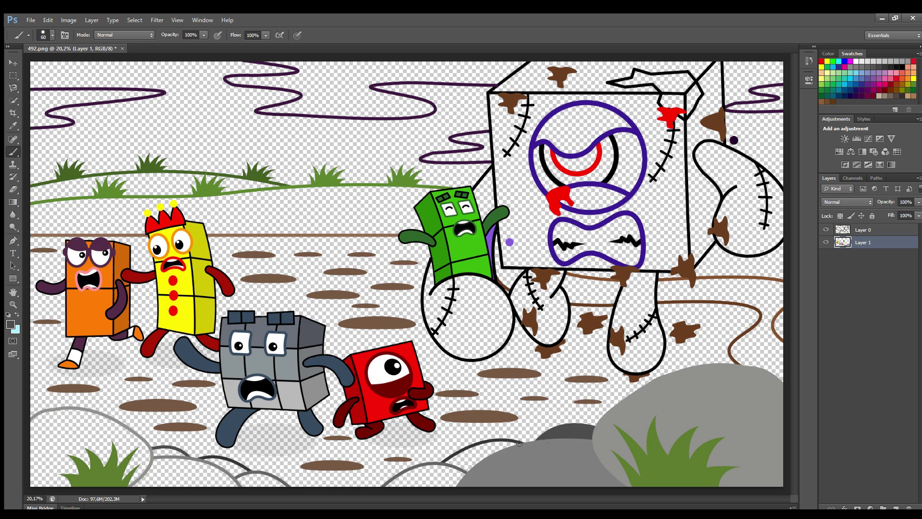
# - Fill the dark and mid-grey rocks along the lower centre and the small rocks toward the lower left
pyautogui.press(']')
pyautogui.moveTo(508, 445)
pyautogui.mouseDown()
pyautogui.moveTo(453, 463)
pyautogui.moveTo(500, 444)
pyautogui.moveTo(462, 458)
pyautogui.moveTo(486, 447)
pyautogui.moveTo(487, 481)
pyautogui.moveTo(439, 468)
pyautogui.moveTo(459, 474)
pyautogui.moveTo(456, 484)
pyautogui.moveTo(393, 484)
pyautogui.moveTo(437, 469)
pyautogui.moveTo(414, 480)
pyautogui.mouseUp()
pyautogui.moveTo(245, 479)
pyautogui.mouseDown()
pyautogui.moveTo(262, 472)
pyautogui.moveTo(204, 459)
pyautogui.moveTo(243, 469)
pyautogui.moveTo(213, 462)
pyautogui.moveTo(233, 470)
pyautogui.mouseUp()
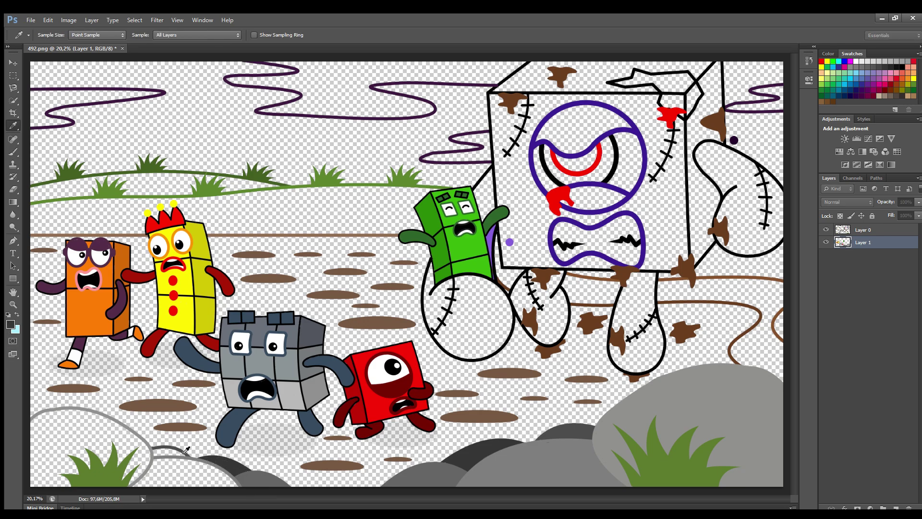
# - Fill the remaining lower-left rocks with grey, including the large light grey boulder behind the grass tuft
pyautogui.press(']')
pyautogui.press(']')
pyautogui.press(']')
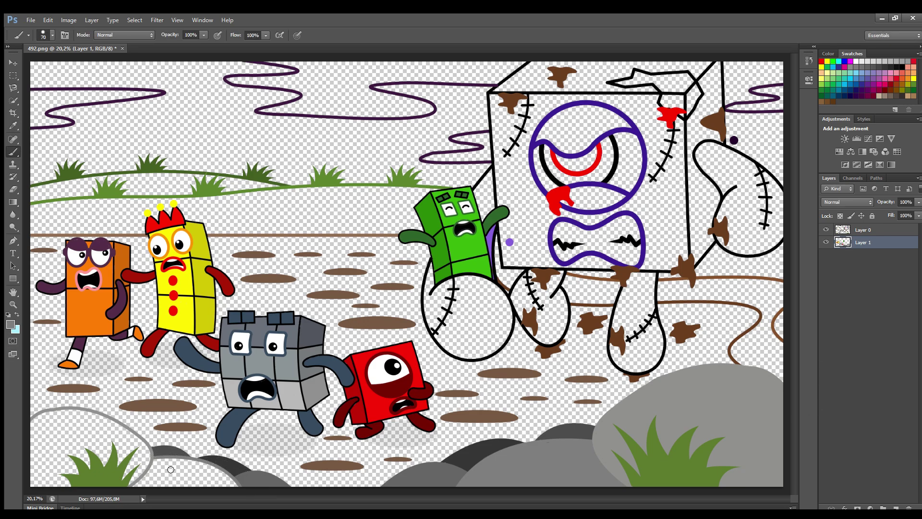
pyautogui.moveTo(171, 468)
pyautogui.mouseDown()
pyautogui.moveTo(219, 469)
pyautogui.moveTo(219, 487)
pyautogui.moveTo(151, 485)
pyautogui.moveTo(223, 480)
pyautogui.mouseUp()
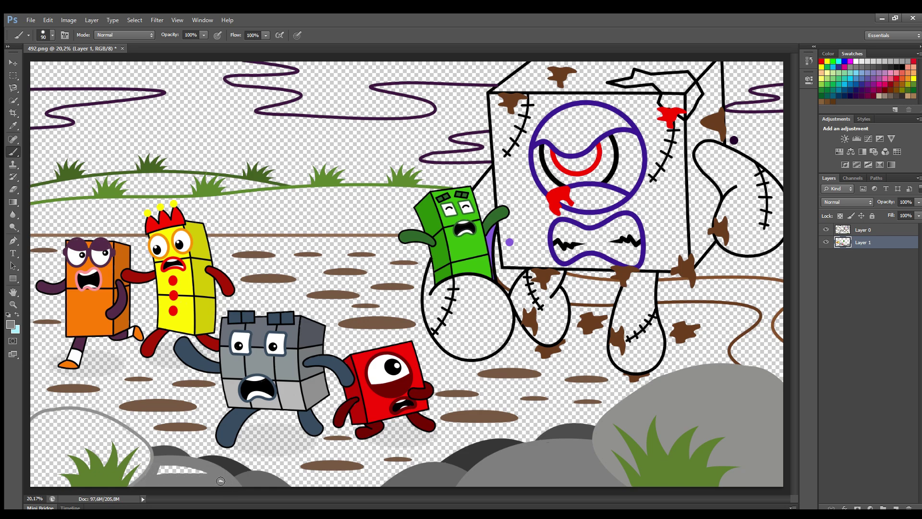
pyautogui.press(']')
pyautogui.press(']')
pyautogui.press(']')
pyautogui.moveTo(51, 436)
pyautogui.mouseDown()
pyautogui.moveTo(107, 426)
pyautogui.moveTo(141, 448)
pyautogui.moveTo(143, 473)
pyautogui.moveTo(80, 488)
pyautogui.moveTo(33, 465)
pyautogui.moveTo(40, 491)
pyautogui.moveTo(78, 432)
pyautogui.moveTo(137, 462)
pyautogui.moveTo(85, 444)
pyautogui.moveTo(66, 477)
pyautogui.moveTo(72, 449)
pyautogui.mouseUp()
# - Sample the dark green of the far hill's grass and fill the far hill with it
pyautogui.press('i')
pyautogui.click(260, 181)
pyautogui.press('b')
pyautogui.moveTo(33, 193)
pyautogui.mouseDown()
pyautogui.moveTo(172, 178)
pyautogui.moveTo(272, 185)
pyautogui.moveTo(33, 199)
pyautogui.moveTo(102, 195)
pyautogui.mouseUp()
# - Sample the dark purple cloud outline and fill the cloud at the far left of the sky
pyautogui.keyDown('alt'); pyautogui.click(115, 100); pyautogui.keyUp('alt')
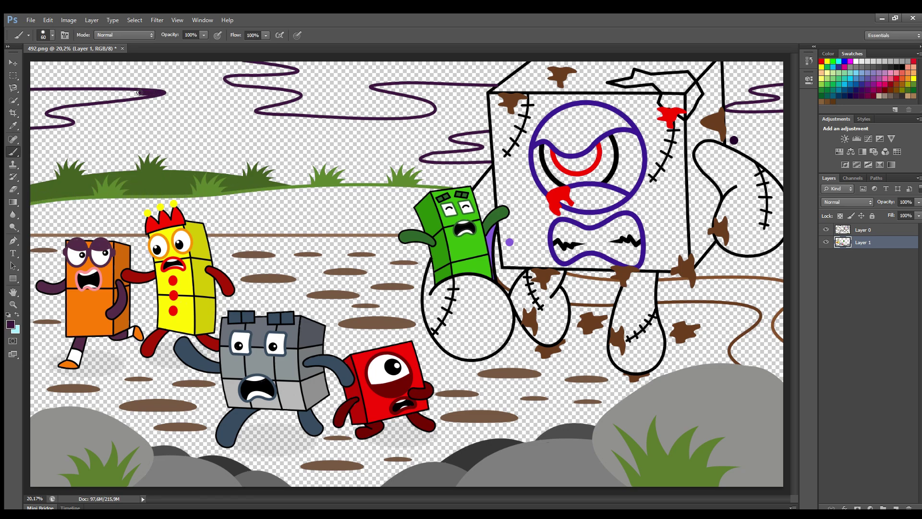
pyautogui.press(']')
pyautogui.press(']')
pyautogui.moveTo(139, 92)
pyautogui.mouseDown()
pyautogui.moveTo(32, 94)
pyautogui.moveTo(132, 96)
pyautogui.moveTo(92, 100)
pyautogui.moveTo(58, 121)
pyautogui.mouseUp()
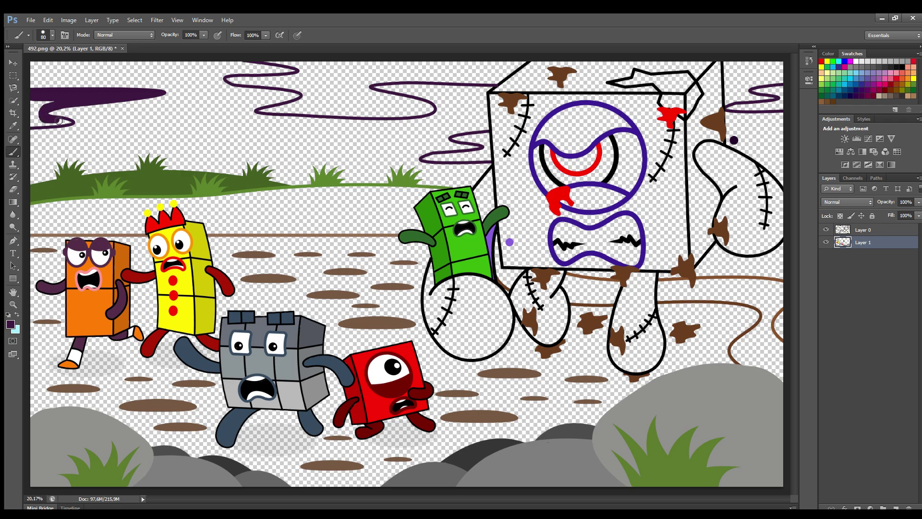
# - Fill the large central cloud and the two smaller clouds beside the monster with the same dark purple
pyautogui.press(']')
pyautogui.moveTo(295, 66)
pyautogui.mouseDown()
pyautogui.moveTo(524, 64)
pyautogui.moveTo(499, 82)
pyautogui.moveTo(233, 79)
pyautogui.moveTo(302, 90)
pyautogui.moveTo(263, 112)
pyautogui.moveTo(419, 115)
pyautogui.moveTo(424, 105)
pyautogui.moveTo(374, 93)
pyautogui.moveTo(378, 79)
pyautogui.moveTo(330, 89)
pyautogui.moveTo(345, 108)
pyautogui.moveTo(417, 110)
pyautogui.moveTo(328, 106)
pyautogui.moveTo(361, 96)
pyautogui.mouseUp()
pyautogui.press('[')
pyautogui.press(']')
pyautogui.press(']')
pyautogui.press(']')
pyautogui.press('[')
pyautogui.press('[')
pyautogui.press('[')
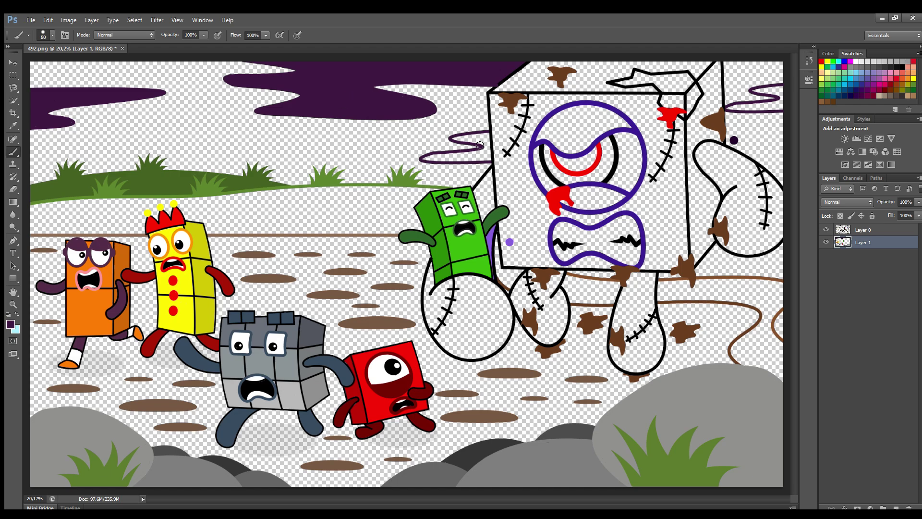
pyautogui.moveTo(491, 143)
pyautogui.mouseDown()
pyautogui.moveTo(468, 138)
pyautogui.moveTo(487, 138)
pyautogui.moveTo(489, 158)
pyautogui.moveTo(434, 159)
pyautogui.moveTo(484, 154)
pyautogui.mouseUp()
pyautogui.moveTo(744, 107); pyautogui.dragTo(776, 103)
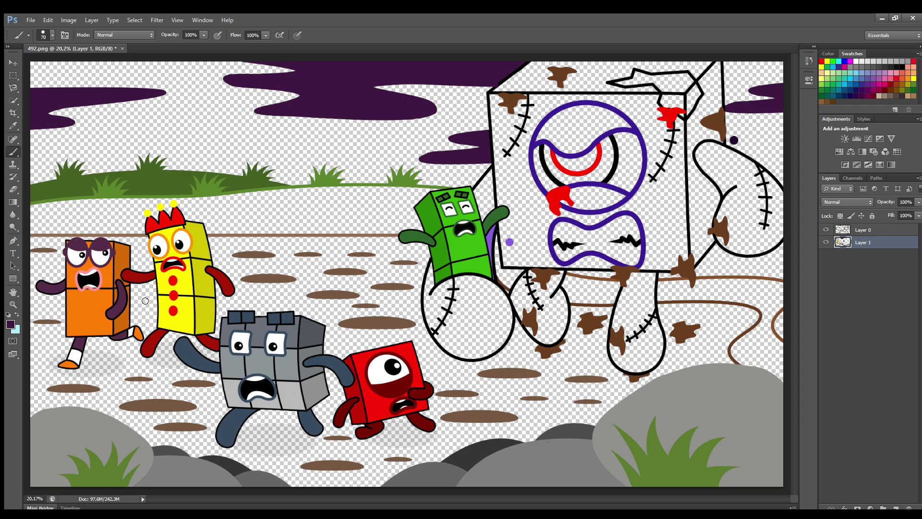
# - Paint the winding bank behind the monster's legs and above the large boulder dark brown
pyautogui.keyDown('alt'); pyautogui.click(105, 307); pyautogui.keyUp('alt')
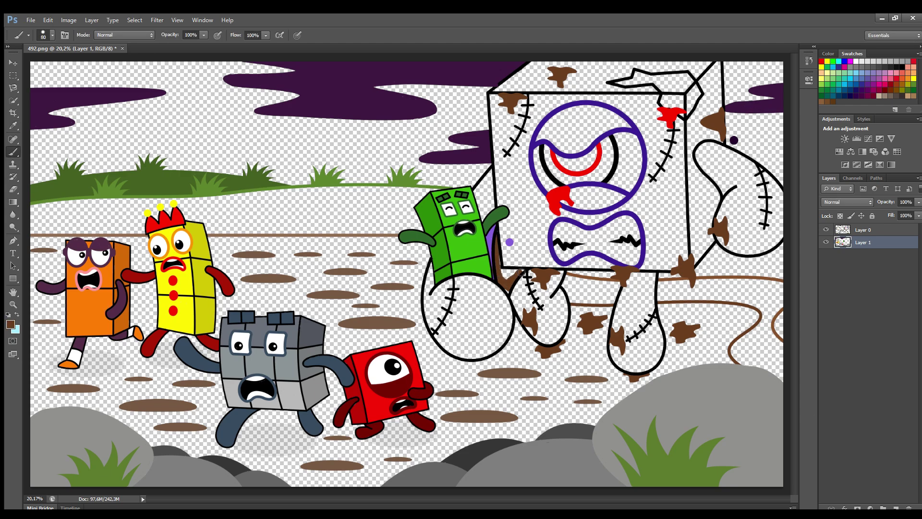
pyautogui.press(']')
pyautogui.press(']')
pyautogui.moveTo(572, 301)
pyautogui.mouseDown()
pyautogui.moveTo(596, 300)
pyautogui.moveTo(567, 288)
pyautogui.moveTo(579, 282)
pyautogui.moveTo(620, 285)
pyautogui.moveTo(572, 290)
pyautogui.moveTo(770, 285)
pyautogui.mouseUp()
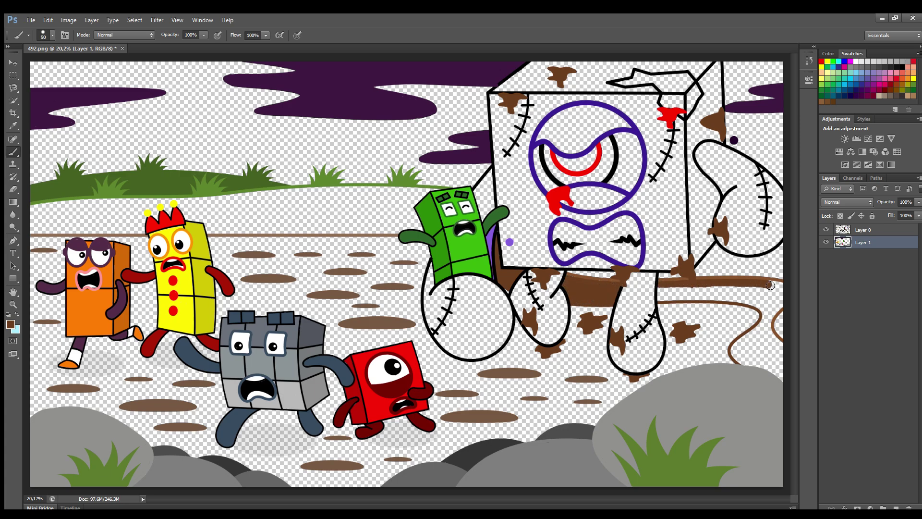
pyautogui.moveTo(774, 341)
pyautogui.mouseDown()
pyautogui.moveTo(770, 371)
pyautogui.moveTo(743, 362)
pyautogui.moveTo(736, 356)
pyautogui.moveTo(765, 311)
pyautogui.moveTo(735, 299)
pyautogui.moveTo(658, 299)
pyautogui.mouseUp()
pyautogui.press(']')
pyautogui.press(']')
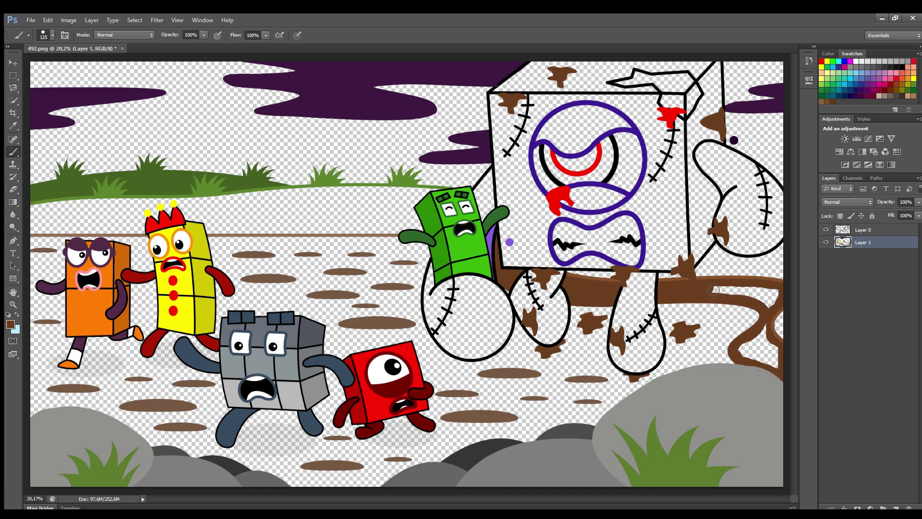
pyautogui.moveTo(713, 290)
pyautogui.mouseDown()
pyautogui.moveTo(774, 294)
pyautogui.moveTo(755, 297)
pyautogui.moveTo(780, 364)
pyautogui.moveTo(745, 348)
pyautogui.mouseUp()
# - Fill the upper part of the bank behind the monster with a lighter brown
pyautogui.press('i')
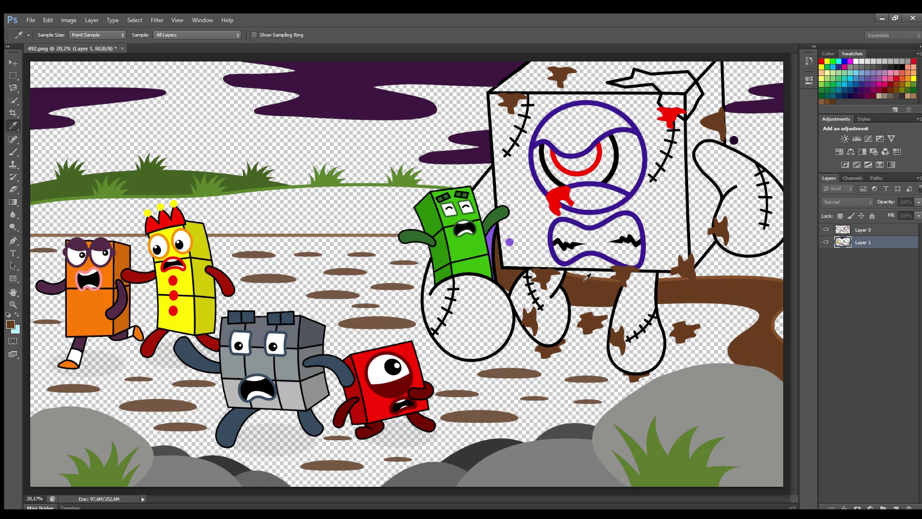
pyautogui.press('b')
pyautogui.press(']')
pyautogui.press(']')
pyautogui.moveTo(695, 274)
pyautogui.mouseDown()
pyautogui.moveTo(715, 247)
pyautogui.moveTo(757, 260)
pyautogui.moveTo(786, 243)
pyautogui.moveTo(784, 276)
pyautogui.moveTo(697, 274)
pyautogui.moveTo(717, 254)
pyautogui.moveTo(752, 267)
pyautogui.mouseUp()
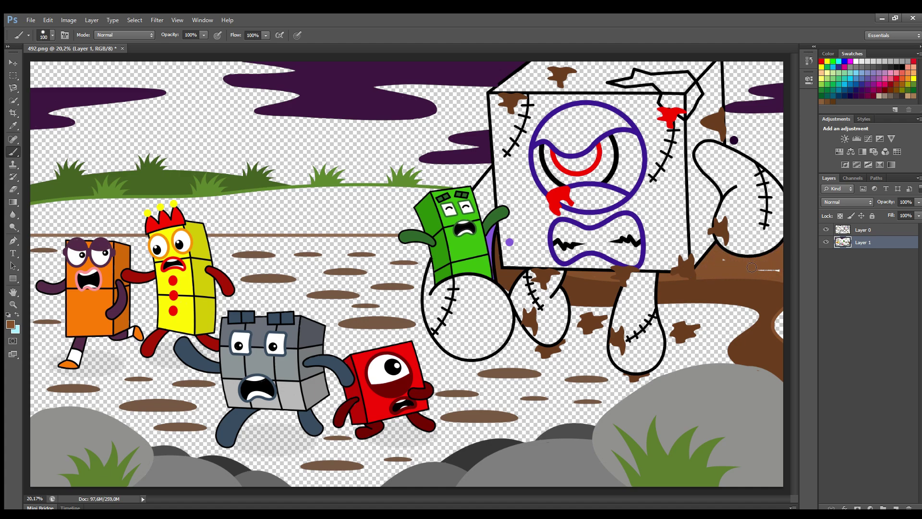
# - Add a new layer beneath Layer 1 and paint the monster's front face with the sampled purple, leaving its eye and mouth open
pyautogui.hotkey('ctrl', 'shift', 'alt', 'n')
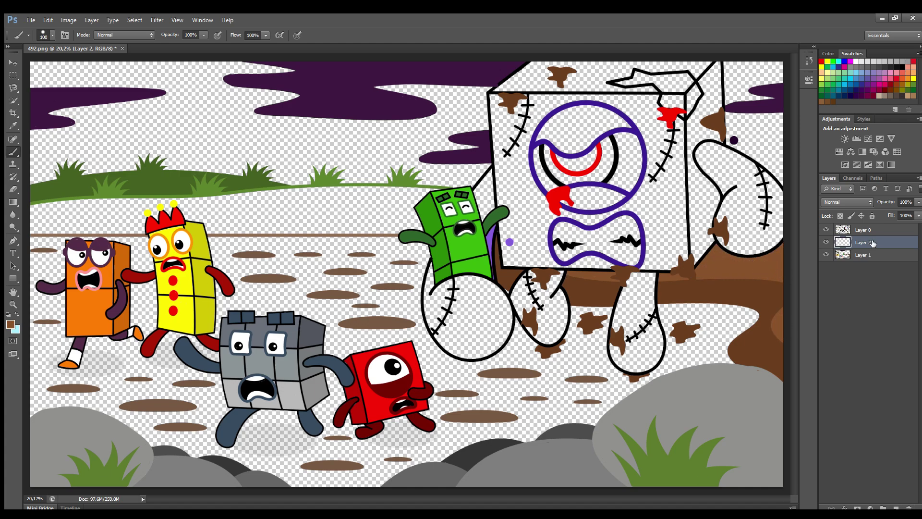
pyautogui.hotkey('ctrl', '[')
pyautogui.press(']')
pyautogui.keyDown('alt'); pyautogui.click(510, 242); pyautogui.keyUp('alt')
pyautogui.moveTo(494, 96)
pyautogui.mouseDown()
pyautogui.moveTo(511, 264)
pyautogui.moveTo(553, 264)
pyautogui.mouseUp()
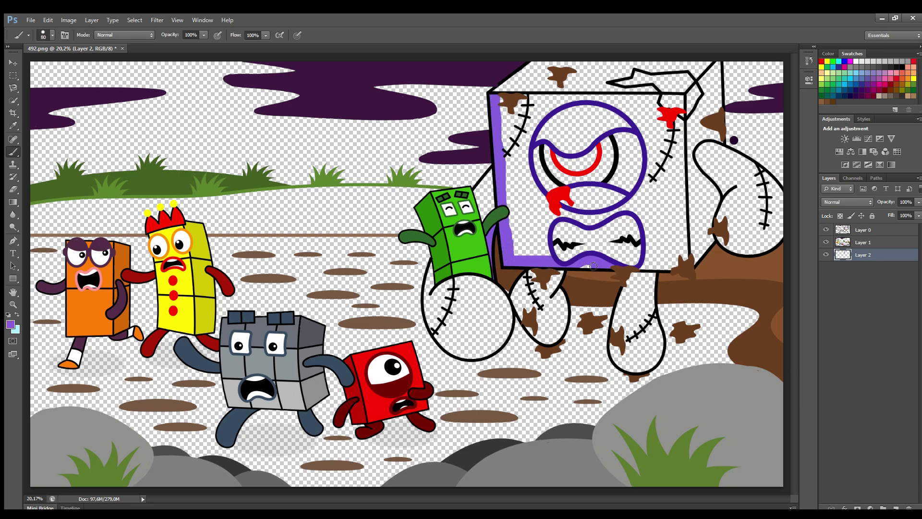
pyautogui.moveTo(658, 267)
pyautogui.mouseDown()
pyautogui.moveTo(685, 222)
pyautogui.moveTo(682, 124)
pyautogui.moveTo(639, 96)
pyautogui.moveTo(541, 96)
pyautogui.moveTo(619, 110)
pyautogui.moveTo(654, 153)
pyautogui.moveTo(627, 208)
pyautogui.moveTo(584, 220)
pyautogui.moveTo(542, 201)
pyautogui.moveTo(547, 111)
pyautogui.moveTo(507, 137)
pyautogui.moveTo(530, 259)
pyautogui.moveTo(547, 214)
pyautogui.moveTo(518, 145)
pyautogui.moveTo(526, 243)
pyautogui.mouseUp()
pyautogui.press(']')
pyautogui.press(']')
pyautogui.press(']')
pyautogui.press('[')
pyautogui.moveTo(623, 103)
pyautogui.mouseDown()
pyautogui.moveTo(680, 145)
pyautogui.moveTo(680, 254)
pyautogui.moveTo(682, 242)
pyautogui.moveTo(654, 263)
pyautogui.moveTo(643, 212)
pyautogui.moveTo(670, 141)
pyautogui.moveTo(657, 206)
pyautogui.mouseUp()
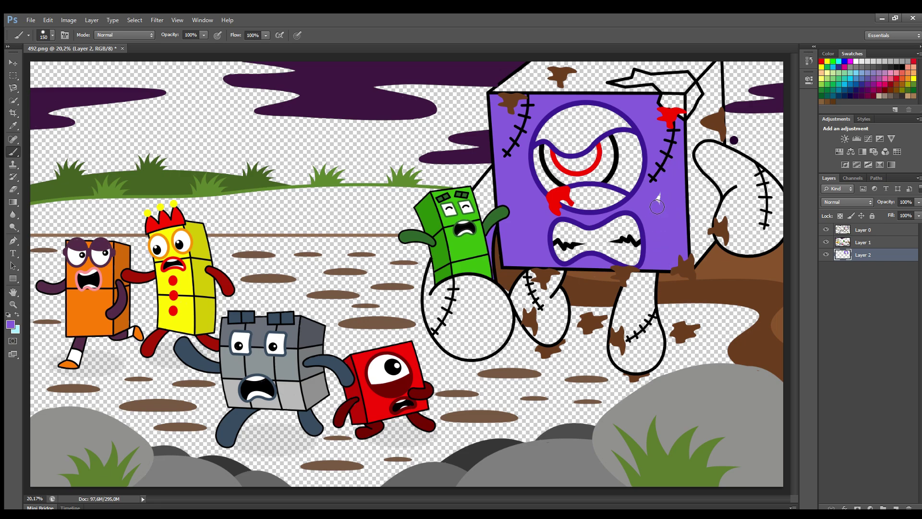
# - Paint the monster's top face purple around the white ornament on its head
pyautogui.moveTo(649, 99)
pyautogui.mouseDown()
pyautogui.moveTo(607, 84)
pyautogui.moveTo(663, 71)
pyautogui.moveTo(695, 74)
pyautogui.mouseUp()
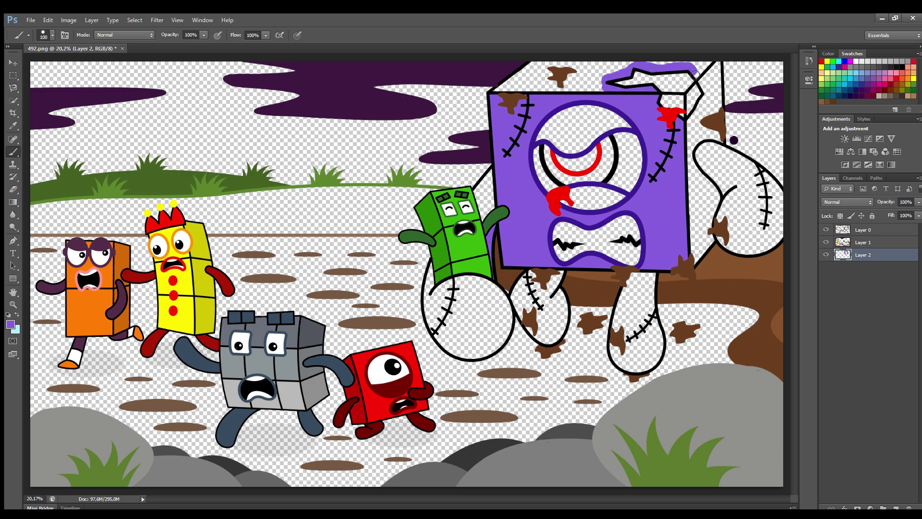
pyautogui.press(']')
pyautogui.press(']')
pyautogui.moveTo(640, 64)
pyautogui.mouseDown()
pyautogui.moveTo(557, 68)
pyautogui.moveTo(502, 92)
pyautogui.moveTo(601, 86)
pyautogui.moveTo(594, 88)
pyautogui.mouseUp()
# - Shade the monster's side face in a darker purple and fill the ornament on its head with white
pyautogui.press('[')
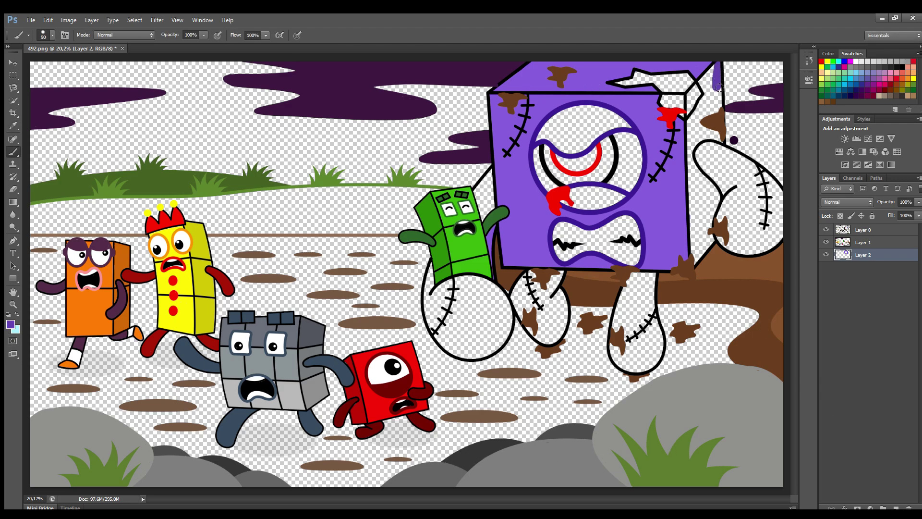
pyautogui.moveTo(719, 88)
pyautogui.mouseDown()
pyautogui.moveTo(722, 141)
pyautogui.moveTo(693, 146)
pyautogui.moveTo(696, 171)
pyautogui.moveTo(718, 197)
pyautogui.moveTo(712, 240)
pyautogui.moveTo(694, 262)
pyautogui.moveTo(698, 179)
pyautogui.mouseUp()
pyautogui.moveTo(706, 221)
pyautogui.mouseDown()
pyautogui.moveTo(692, 138)
pyautogui.moveTo(715, 70)
pyautogui.moveTo(702, 126)
pyautogui.mouseUp()
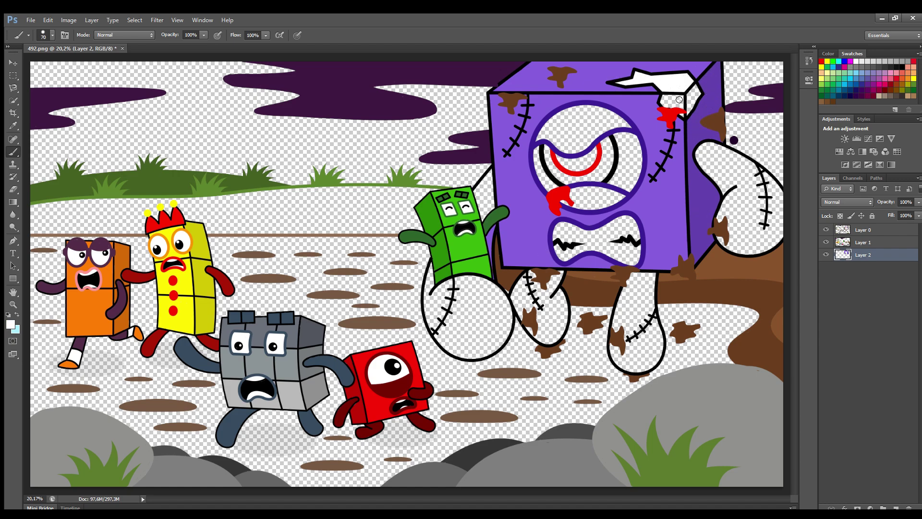
# - Sample the indigo outline color and fill both of the monster's arms and fists with it
pyautogui.keyDown('alt'); pyautogui.click(520, 196); pyautogui.keyUp('alt')
pyautogui.press(']')
pyautogui.press(']')
pyautogui.press(']')
pyautogui.press(']')
pyautogui.moveTo(702, 143)
pyautogui.mouseDown()
pyautogui.moveTo(773, 183)
pyautogui.moveTo(780, 237)
pyautogui.moveTo(723, 239)
pyautogui.moveTo(705, 163)
pyautogui.moveTo(732, 160)
pyautogui.moveTo(739, 243)
pyautogui.moveTo(759, 190)
pyautogui.moveTo(744, 202)
pyautogui.moveTo(752, 219)
pyautogui.mouseUp()
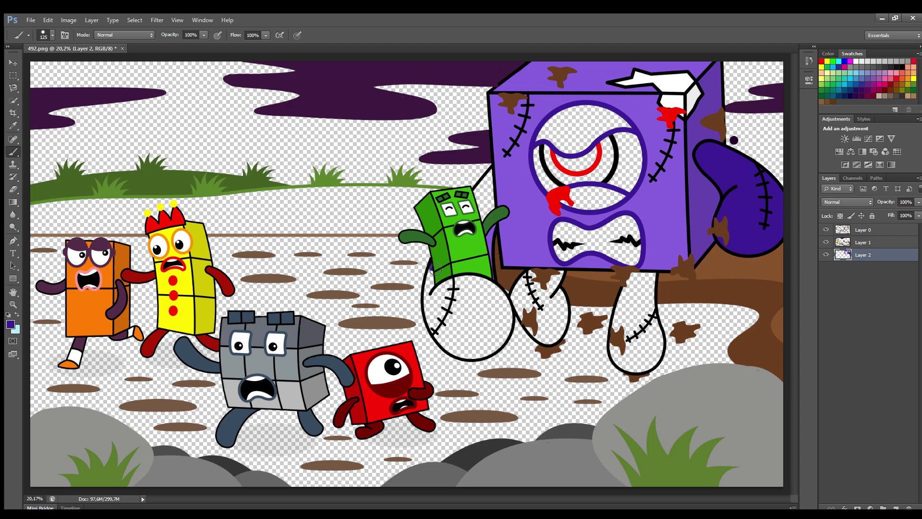
pyautogui.moveTo(436, 268)
pyautogui.mouseDown()
pyautogui.moveTo(458, 358)
pyautogui.moveTo(505, 332)
pyautogui.moveTo(485, 284)
pyautogui.moveTo(451, 337)
pyautogui.moveTo(488, 289)
pyautogui.moveTo(476, 326)
pyautogui.moveTo(469, 312)
pyautogui.moveTo(481, 320)
pyautogui.mouseUp()
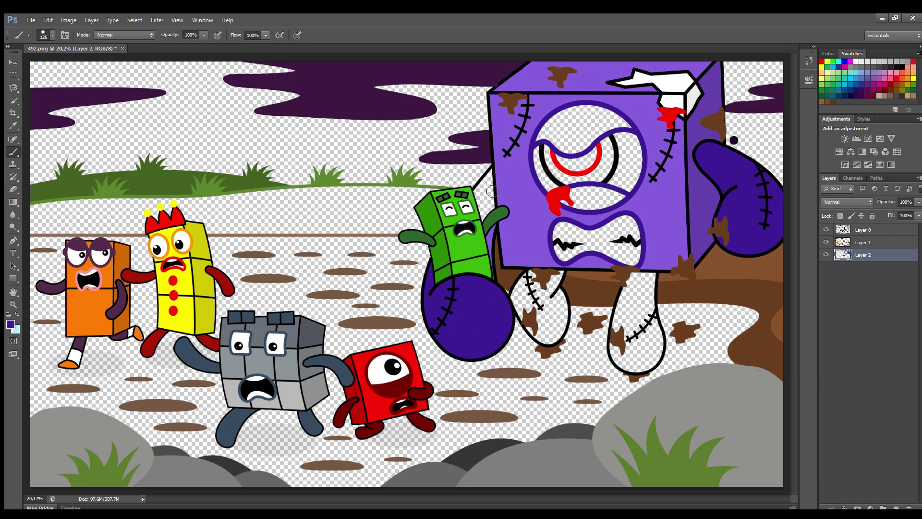
pyautogui.moveTo(492, 191)
pyautogui.mouseDown()
pyautogui.moveTo(487, 220)
pyautogui.moveTo(485, 188)
pyautogui.mouseUp()
# - Paint both of the monster's legs indigo on Layer 2
pyautogui.press('[')
pyautogui.press('[')
pyautogui.hotkey('alt', ']')
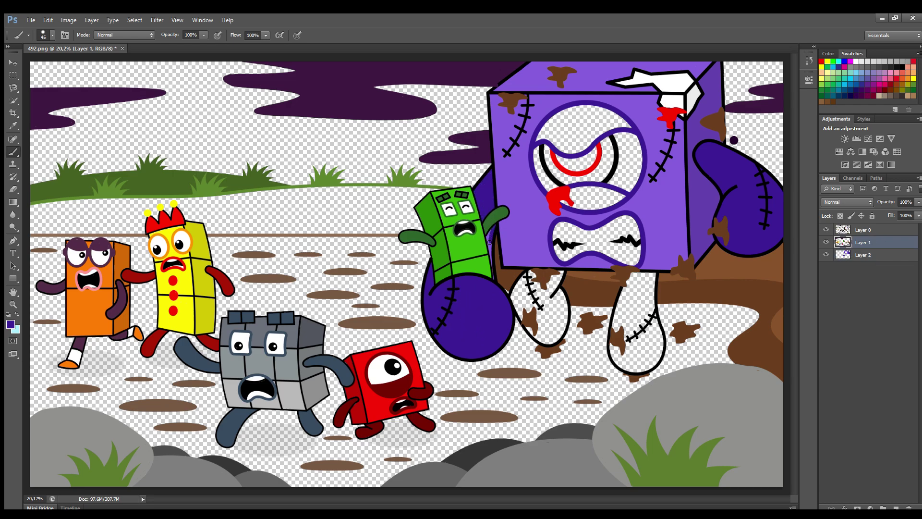
pyautogui.hotkey('alt', '[')
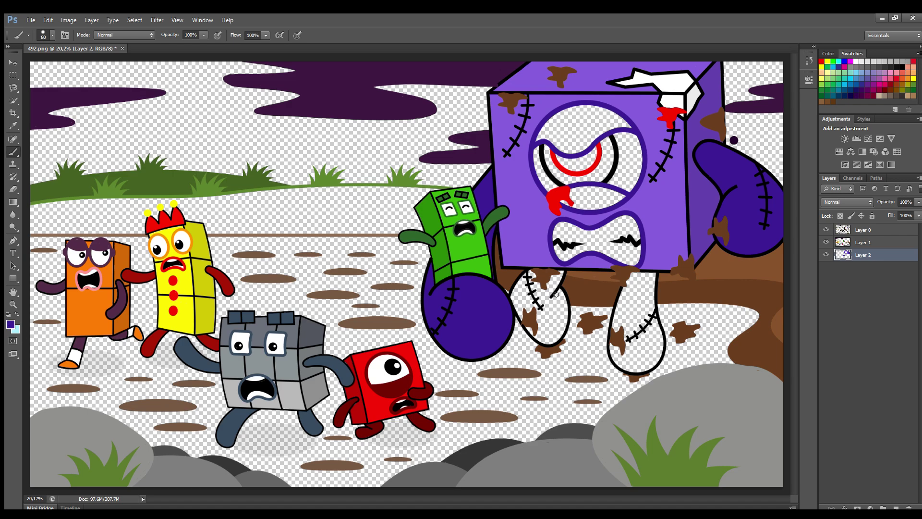
pyautogui.press(']')
pyautogui.press(']')
pyautogui.press(']')
pyautogui.press(']')
pyautogui.moveTo(556, 294)
pyautogui.mouseDown()
pyautogui.moveTo(563, 315)
pyautogui.moveTo(540, 342)
pyautogui.moveTo(521, 284)
pyautogui.moveTo(559, 305)
pyautogui.moveTo(527, 290)
pyautogui.moveTo(550, 317)
pyautogui.mouseUp()
pyautogui.moveTo(631, 281)
pyautogui.mouseDown()
pyautogui.moveTo(654, 281)
pyautogui.moveTo(659, 330)
pyautogui.moveTo(621, 365)
pyautogui.moveTo(617, 308)
pyautogui.moveTo(648, 284)
pyautogui.moveTo(635, 364)
pyautogui.moveTo(633, 294)
pyautogui.moveTo(643, 335)
pyautogui.mouseUp()
# - Fill the upper and lower eyelids of the monster's eye with indigo
pyautogui.press(']')
pyautogui.moveTo(620, 120)
pyautogui.mouseDown()
pyautogui.moveTo(572, 110)
pyautogui.moveTo(541, 144)
pyautogui.moveTo(617, 126)
pyautogui.moveTo(576, 145)
pyautogui.moveTo(557, 128)
pyautogui.moveTo(581, 129)
pyautogui.mouseUp()
pyautogui.moveTo(624, 197)
pyautogui.mouseDown()
pyautogui.moveTo(591, 207)
pyautogui.moveTo(609, 193)
pyautogui.moveTo(590, 183)
pyautogui.mouseUp()
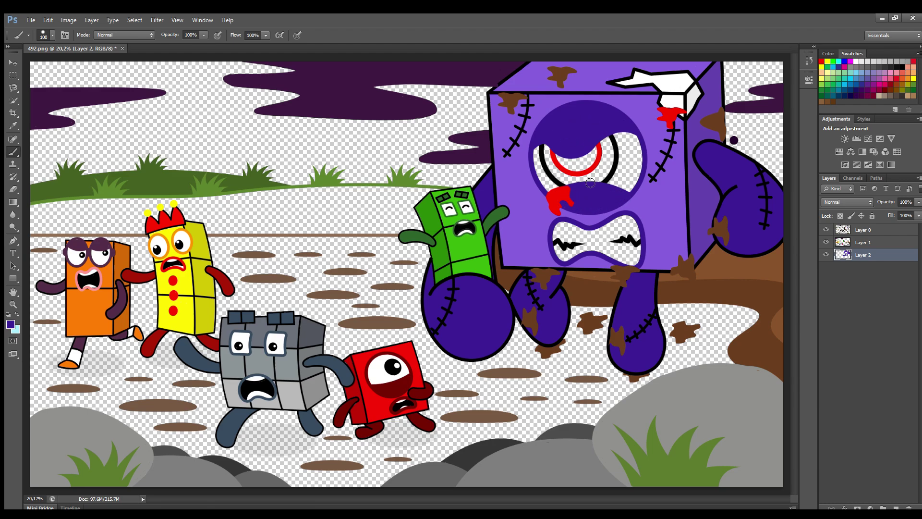
# - Sample the red outline, paint the monster's eyeball and pupil center red, and fill the ring between them black
pyautogui.keyDown('alt'); pyautogui.click(583, 171); pyautogui.keyUp('alt')
pyautogui.moveTo(595, 150)
pyautogui.mouseDown()
pyautogui.moveTo(593, 158)
pyautogui.moveTo(642, 153)
pyautogui.moveTo(620, 190)
pyautogui.moveTo(625, 154)
pyautogui.moveTo(629, 177)
pyautogui.mouseUp()
pyautogui.moveTo(540, 148); pyautogui.dragTo(538, 167)
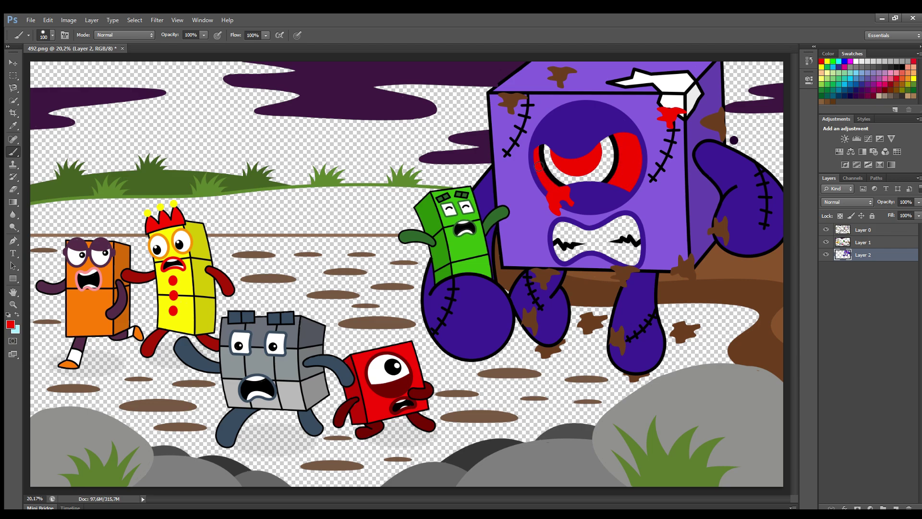
pyautogui.moveTo(610, 150)
pyautogui.mouseDown()
pyautogui.moveTo(596, 183)
pyautogui.moveTo(547, 148)
pyautogui.mouseUp()
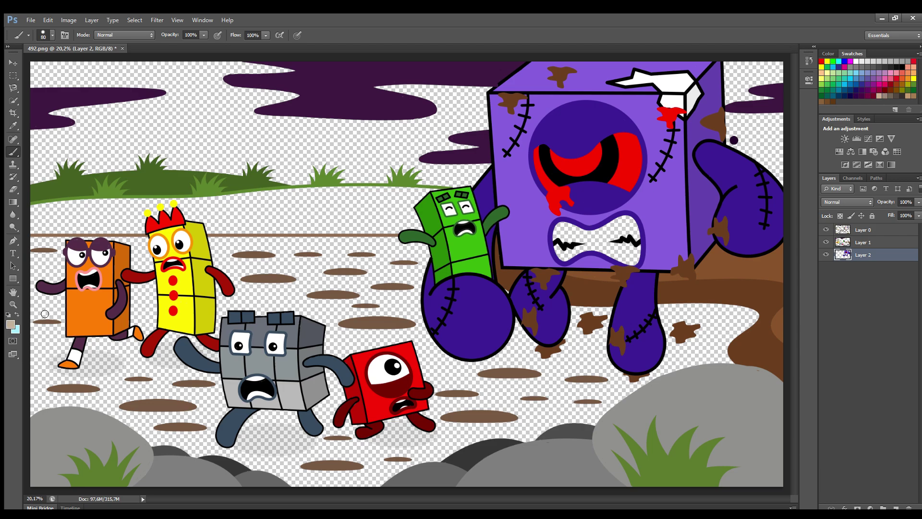
# - Fill the monster's clenched mouth with beige
pyautogui.press('i')
pyautogui.press('b')
pyautogui.moveTo(630, 221)
pyautogui.mouseDown()
pyautogui.moveTo(635, 231)
pyautogui.moveTo(593, 255)
pyautogui.moveTo(562, 229)
pyautogui.moveTo(630, 249)
pyautogui.moveTo(566, 243)
pyautogui.mouseUp()
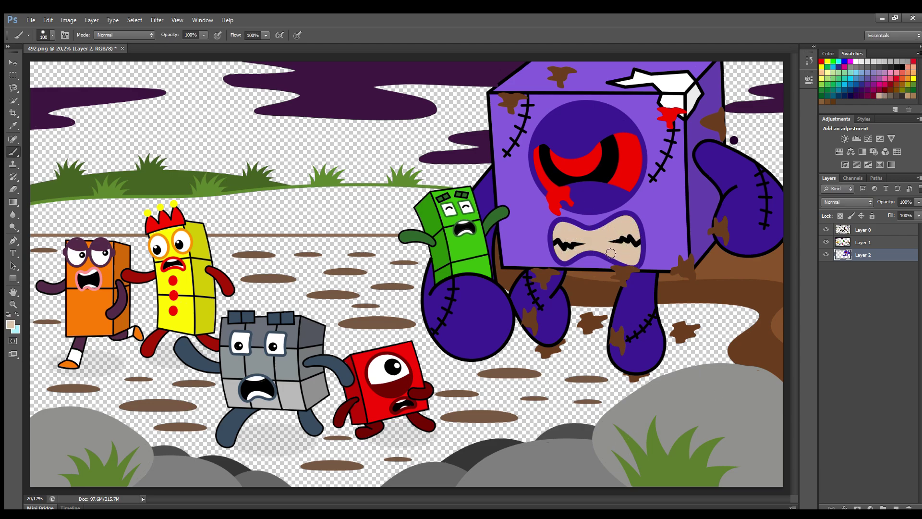
# - Sample the near hill's green and fill the whole near hill down to the brown horizon line
pyautogui.keyDown('alt'); pyautogui.click(435, 187); pyautogui.keyUp('alt')
pyautogui.moveTo(439, 192)
pyautogui.mouseDown()
pyautogui.moveTo(31, 214)
pyautogui.moveTo(87, 232)
pyautogui.moveTo(144, 232)
pyautogui.mouseUp()
pyautogui.press(']')
pyautogui.press(']')
pyautogui.moveTo(217, 237)
pyautogui.mouseDown()
pyautogui.moveTo(345, 233)
pyautogui.moveTo(418, 217)
pyautogui.moveTo(409, 201)
pyautogui.moveTo(92, 211)
pyautogui.moveTo(154, 228)
pyautogui.moveTo(369, 225)
pyautogui.moveTo(341, 214)
pyautogui.moveTo(226, 214)
pyautogui.moveTo(431, 205)
pyautogui.mouseUp()
# - Sample the horizon line's brown and fill the ground with it, adding a new bottom layer for the area around the characters
pyautogui.keyDown('alt'); pyautogui.click(317, 249); pyautogui.keyUp('alt')
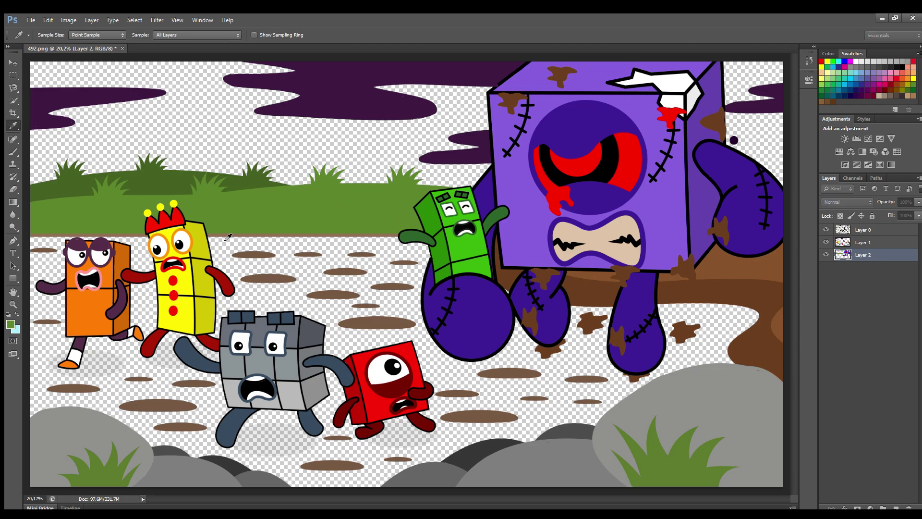
pyautogui.moveTo(30, 249)
pyautogui.mouseDown()
pyautogui.moveTo(358, 247)
pyautogui.moveTo(424, 272)
pyautogui.mouseUp()
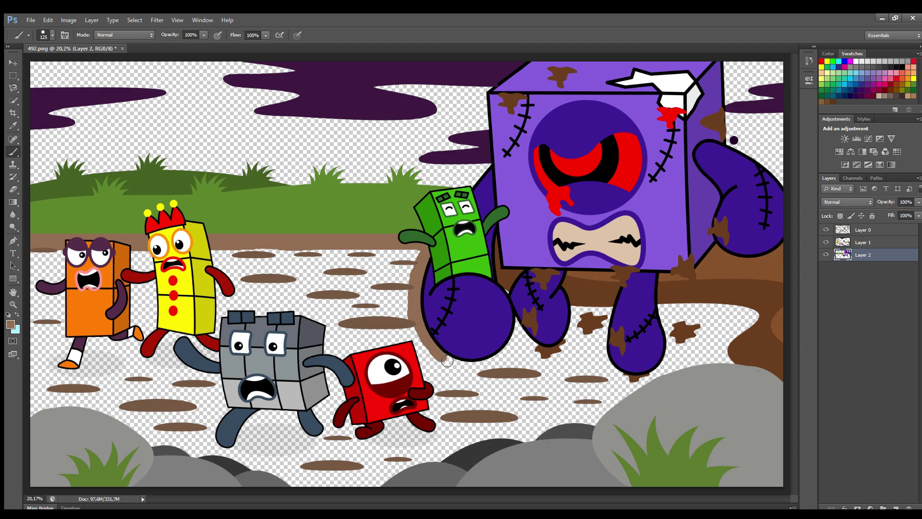
pyautogui.click(896, 506)
pyautogui.press(']')
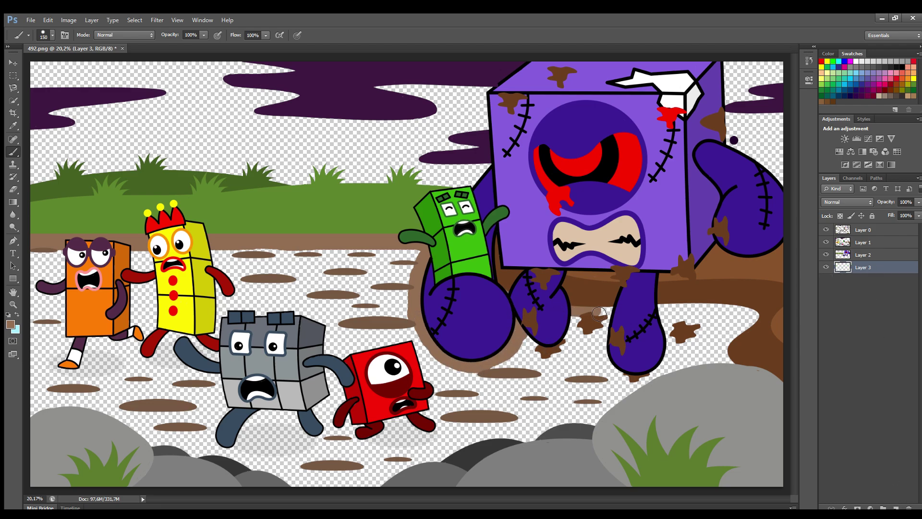
pyautogui.moveTo(598, 314); pyautogui.dragTo(754, 316)
pyautogui.press(']')
pyautogui.moveTo(722, 365)
pyautogui.mouseDown()
pyautogui.moveTo(670, 378)
pyautogui.moveTo(606, 420)
pyautogui.moveTo(388, 488)
pyautogui.moveTo(294, 488)
pyautogui.moveTo(229, 459)
pyautogui.moveTo(177, 454)
pyautogui.moveTo(133, 427)
pyautogui.moveTo(51, 413)
pyautogui.moveTo(42, 267)
pyautogui.mouseUp()
pyautogui.moveTo(68, 297)
pyautogui.mouseDown()
pyautogui.moveTo(53, 387)
pyautogui.moveTo(71, 389)
pyautogui.moveTo(124, 365)
pyautogui.moveTo(83, 344)
pyautogui.moveTo(164, 326)
pyautogui.moveTo(149, 280)
pyautogui.mouseUp()
pyautogui.moveTo(162, 346)
pyautogui.mouseDown()
pyautogui.moveTo(221, 358)
pyautogui.moveTo(151, 369)
pyautogui.moveTo(167, 375)
pyautogui.moveTo(111, 404)
pyautogui.moveTo(183, 386)
pyautogui.moveTo(155, 433)
pyautogui.moveTo(206, 413)
pyautogui.moveTo(159, 402)
pyautogui.moveTo(357, 433)
pyautogui.moveTo(270, 431)
pyautogui.moveTo(274, 449)
pyautogui.moveTo(300, 454)
pyautogui.moveTo(276, 471)
pyautogui.moveTo(374, 468)
pyautogui.moveTo(321, 480)
pyautogui.moveTo(449, 446)
pyautogui.moveTo(351, 443)
pyautogui.moveTo(585, 417)
pyautogui.moveTo(653, 375)
pyautogui.moveTo(727, 351)
pyautogui.moveTo(737, 324)
pyautogui.moveTo(658, 336)
pyautogui.moveTo(705, 347)
pyautogui.mouseUp()
pyautogui.moveTo(600, 338)
pyautogui.mouseDown()
pyautogui.moveTo(532, 353)
pyautogui.moveTo(614, 350)
pyautogui.moveTo(542, 370)
pyautogui.moveTo(543, 379)
pyautogui.moveTo(607, 389)
pyautogui.moveTo(504, 390)
pyautogui.moveTo(556, 415)
pyautogui.moveTo(437, 419)
pyautogui.moveTo(320, 407)
pyautogui.moveTo(336, 375)
pyautogui.moveTo(420, 350)
pyautogui.moveTo(457, 395)
pyautogui.moveTo(355, 337)
pyautogui.mouseUp()
pyautogui.moveTo(263, 326)
pyautogui.mouseDown()
pyautogui.moveTo(336, 263)
pyautogui.moveTo(425, 261)
pyautogui.moveTo(342, 275)
pyautogui.moveTo(253, 272)
pyautogui.moveTo(416, 296)
pyautogui.moveTo(233, 308)
pyautogui.moveTo(425, 324)
pyautogui.mouseUp()
# - Enlarge the brush to 1100 and paint a pale yellow moon behind the clouds in the left part of the sky
pyautogui.press(']')
pyautogui.press(']')
pyautogui.press(']')
pyautogui.press(']')
pyautogui.press(']')
pyautogui.press(']')
pyautogui.press(']')
pyautogui.press(']')
pyautogui.press(']')
pyautogui.press(']')
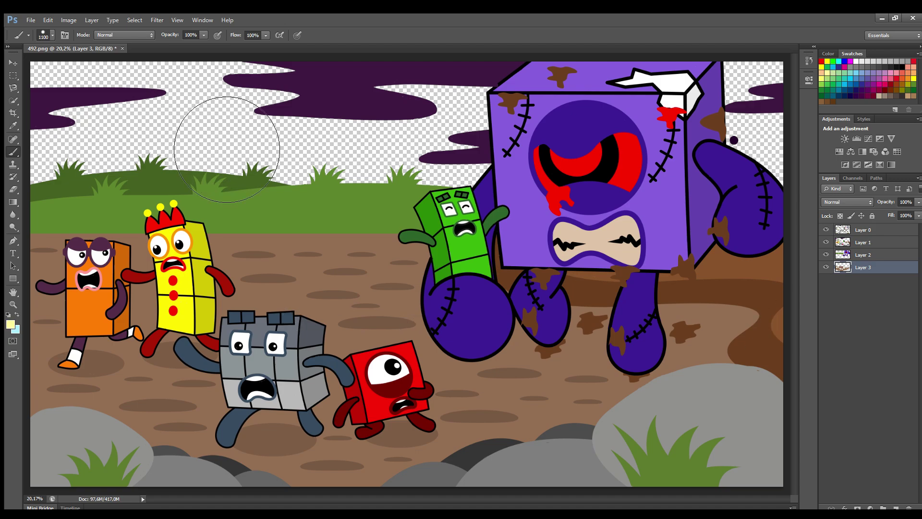
pyautogui.click(177, 103)
pyautogui.click(206, 133)
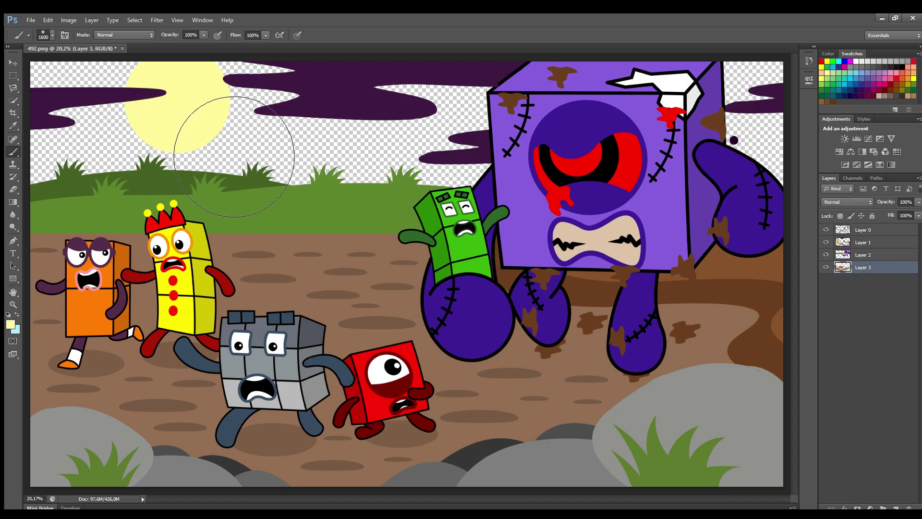
# - Add a soft pale yellow glow around the moon with a larger brush and reduce the brush size to 175
pyautogui.press(']')
pyautogui.press(']')
pyautogui.press(']')
pyautogui.press(']')
pyautogui.press(']')
pyautogui.press(']')
pyautogui.press(']')
pyautogui.press(']')
pyautogui.press(']')
pyautogui.press(']')
pyautogui.press(']')
pyautogui.press('[')
pyautogui.press('[')
pyautogui.press('[')
pyautogui.press('[')
pyautogui.press('[')
pyautogui.press('[')
pyautogui.press('[')
pyautogui.press('[')
pyautogui.press('[')
pyautogui.press('[')
pyautogui.press('[')
pyautogui.press('[')
pyautogui.press('[')
pyautogui.press('[')
pyautogui.press('[')
pyautogui.press('[')
pyautogui.press('[')
pyautogui.press('[')
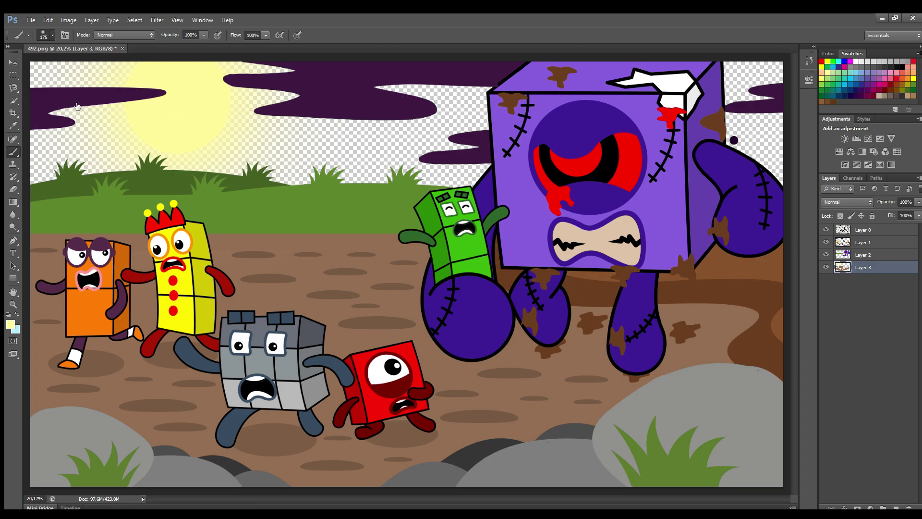
# - Paint the sky beyond the monster's far side very dark purple, then undo the stroke across the remaining sky
pyautogui.keyDown('alt'); pyautogui.click(77, 105); pyautogui.keyUp('alt')
pyautogui.moveTo(728, 65)
pyautogui.mouseDown()
pyautogui.moveTo(782, 74)
pyautogui.moveTo(743, 92)
pyautogui.moveTo(763, 98)
pyautogui.moveTo(772, 119)
pyautogui.moveTo(739, 128)
pyautogui.moveTo(772, 138)
pyautogui.moveTo(738, 153)
pyautogui.moveTo(788, 182)
pyautogui.mouseUp()
pyautogui.moveTo(480, 192)
pyautogui.mouseDown()
pyautogui.moveTo(130, 161)
pyautogui.moveTo(171, 161)
pyautogui.mouseUp()
pyautogui.hotkey('ctrl', 'z')
# - Add a new bottom layer and fill the remaining night sky behind the moon, clouds and hills with very dark purple
pyautogui.click(896, 509)
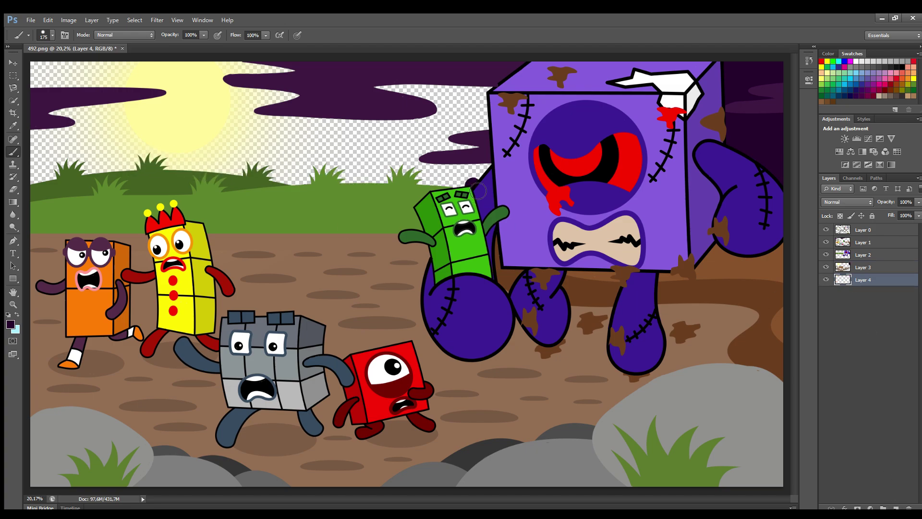
pyautogui.moveTo(475, 186)
pyautogui.mouseDown()
pyautogui.moveTo(172, 173)
pyautogui.moveTo(47, 178)
pyautogui.moveTo(37, 152)
pyautogui.moveTo(137, 93)
pyautogui.moveTo(52, 91)
pyautogui.moveTo(64, 70)
pyautogui.moveTo(139, 77)
pyautogui.moveTo(40, 81)
pyautogui.moveTo(88, 134)
pyautogui.moveTo(136, 150)
pyautogui.moveTo(62, 153)
pyautogui.moveTo(78, 163)
pyautogui.moveTo(168, 157)
pyautogui.moveTo(226, 139)
pyautogui.moveTo(232, 86)
pyautogui.moveTo(265, 68)
pyautogui.moveTo(242, 76)
pyautogui.moveTo(287, 99)
pyautogui.moveTo(255, 111)
pyautogui.moveTo(228, 157)
pyautogui.moveTo(258, 168)
pyautogui.moveTo(492, 178)
pyautogui.moveTo(431, 168)
pyautogui.moveTo(485, 146)
pyautogui.moveTo(489, 131)
pyautogui.moveTo(470, 93)
pyautogui.moveTo(392, 93)
pyautogui.moveTo(459, 119)
pyautogui.mouseUp()
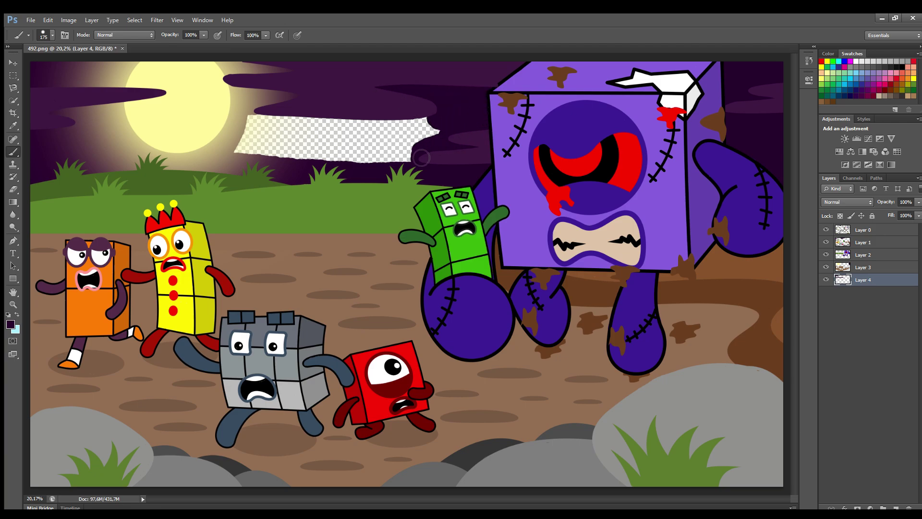
pyautogui.moveTo(421, 157)
pyautogui.mouseDown()
pyautogui.moveTo(263, 159)
pyautogui.moveTo(291, 150)
pyautogui.moveTo(399, 151)
pyautogui.moveTo(438, 126)
pyautogui.moveTo(279, 122)
pyautogui.moveTo(262, 134)
pyautogui.moveTo(356, 140)
pyautogui.moveTo(444, 128)
pyautogui.mouseUp()
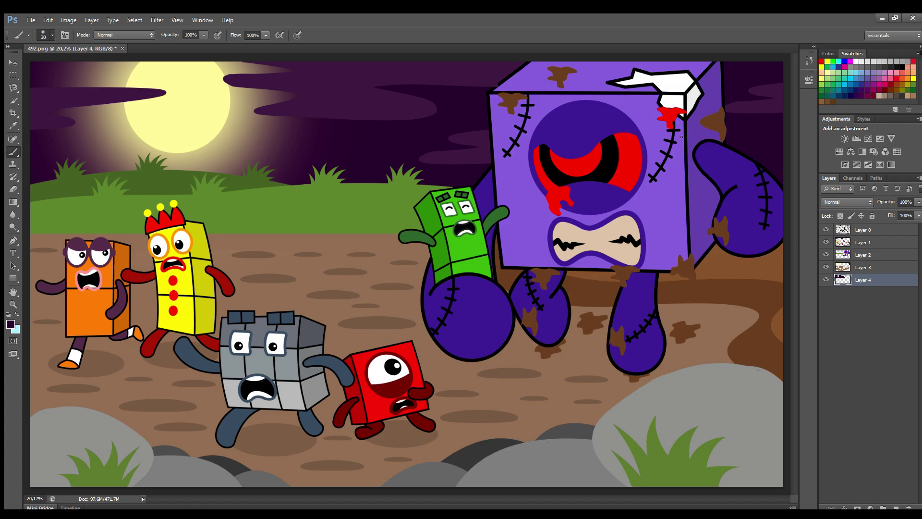
pyautogui.hotkey('alt', '[')
pyautogui.hotkey('alt', ']')
pyautogui.hotkey('alt', ']')
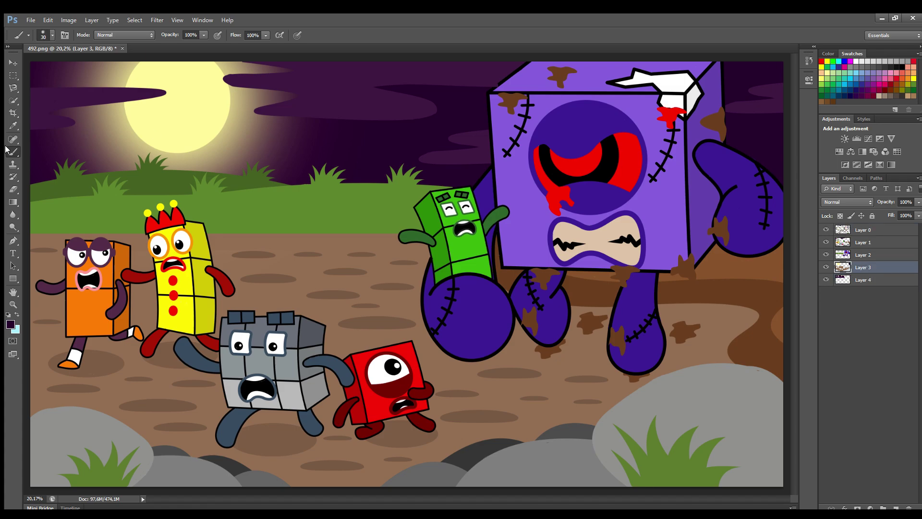
pyautogui.hotkey('alt', '[')
pyautogui.hotkey('alt', ']')
pyautogui.hotkey('alt', '[')
# - On Layer 0, sample the moon's pale yellow and dot small glowing stars across the night sky, finishing with all layers deselected
pyautogui.click(855, 230)
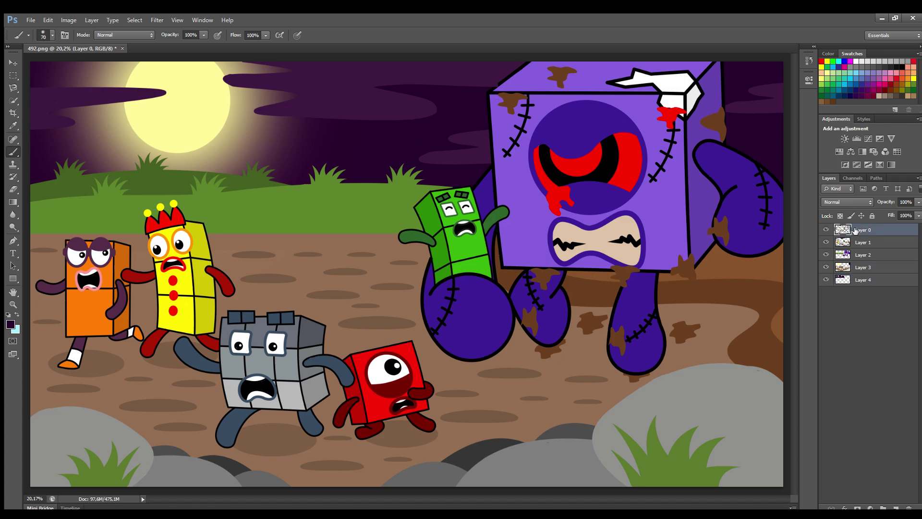
pyautogui.keyDown('alt'); pyautogui.click(175, 103); pyautogui.keyUp('alt')
pyautogui.click(771, 136)
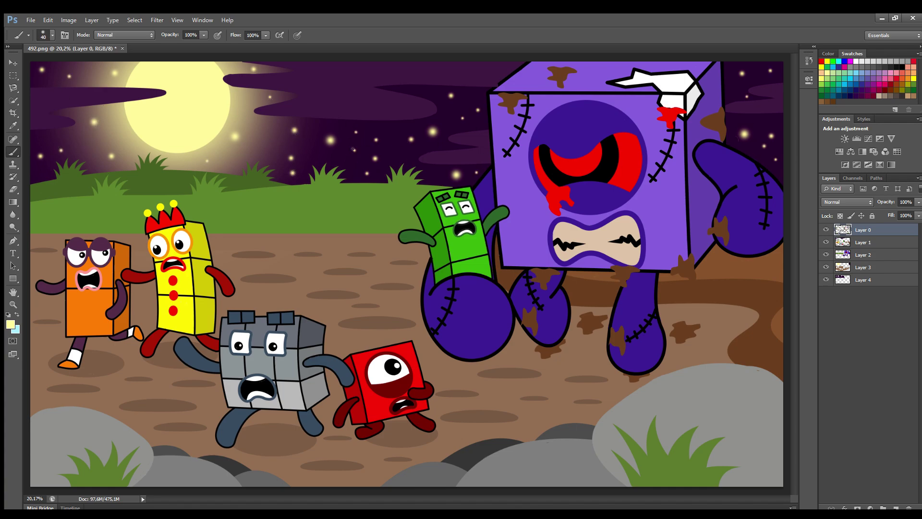
pyautogui.hotkey('ctrl', 'alt', 'shift', 'a')
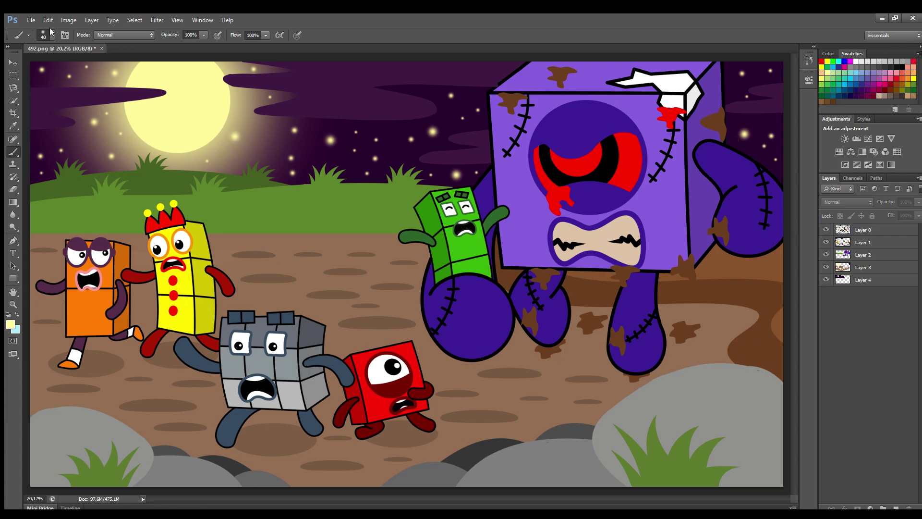